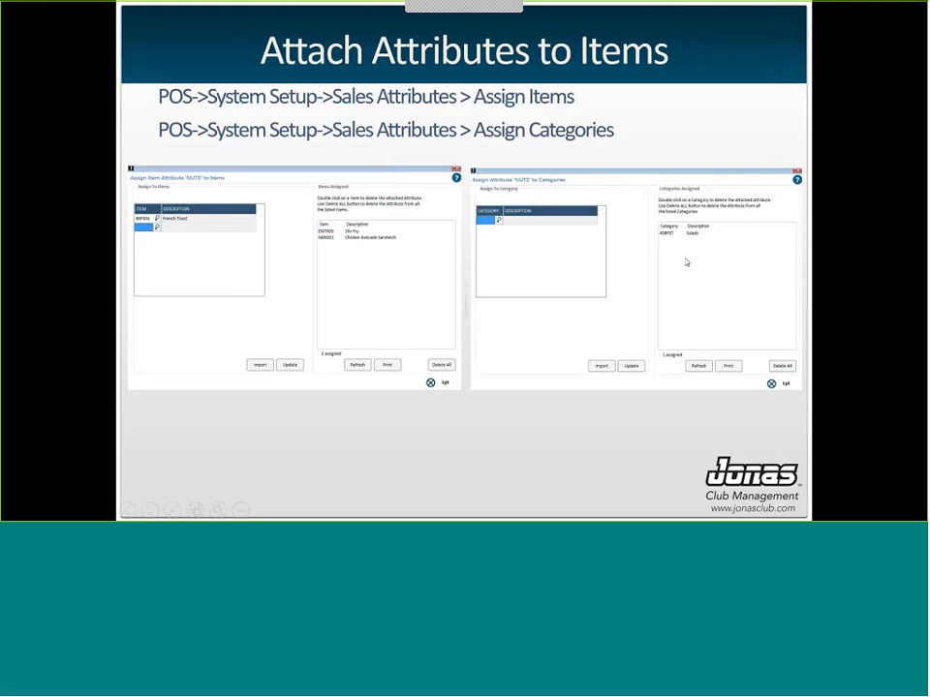
pyautogui.click(610, 267)
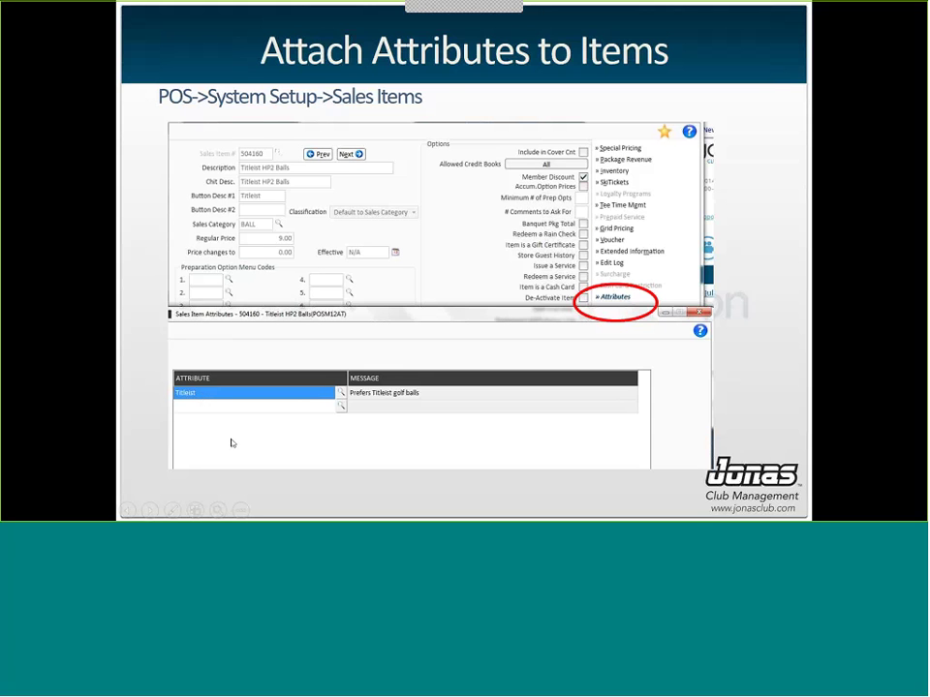
pyautogui.click(761, 203)
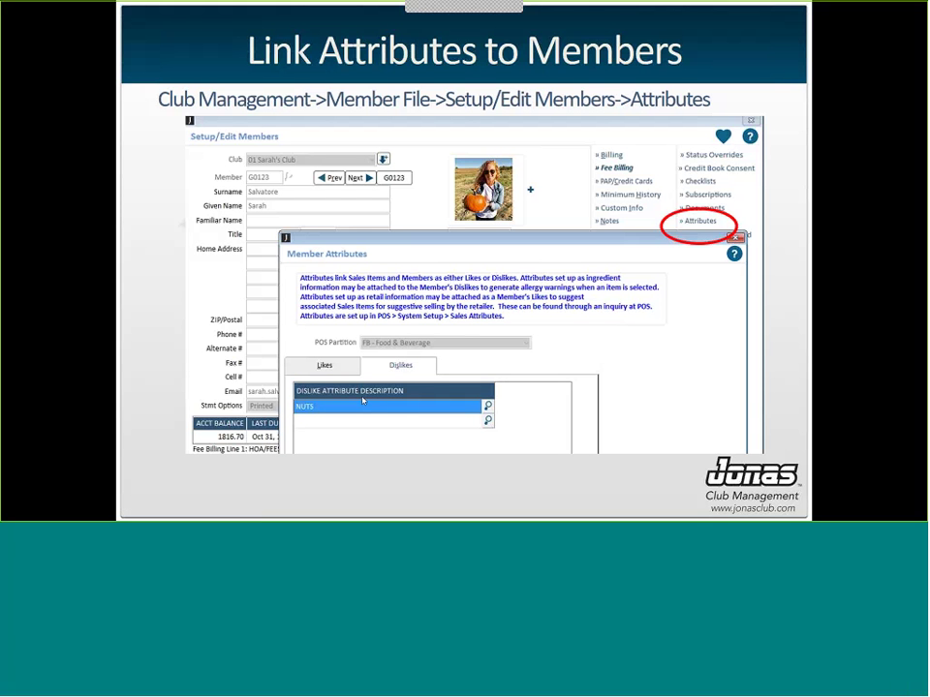
pyautogui.click(556, 340)
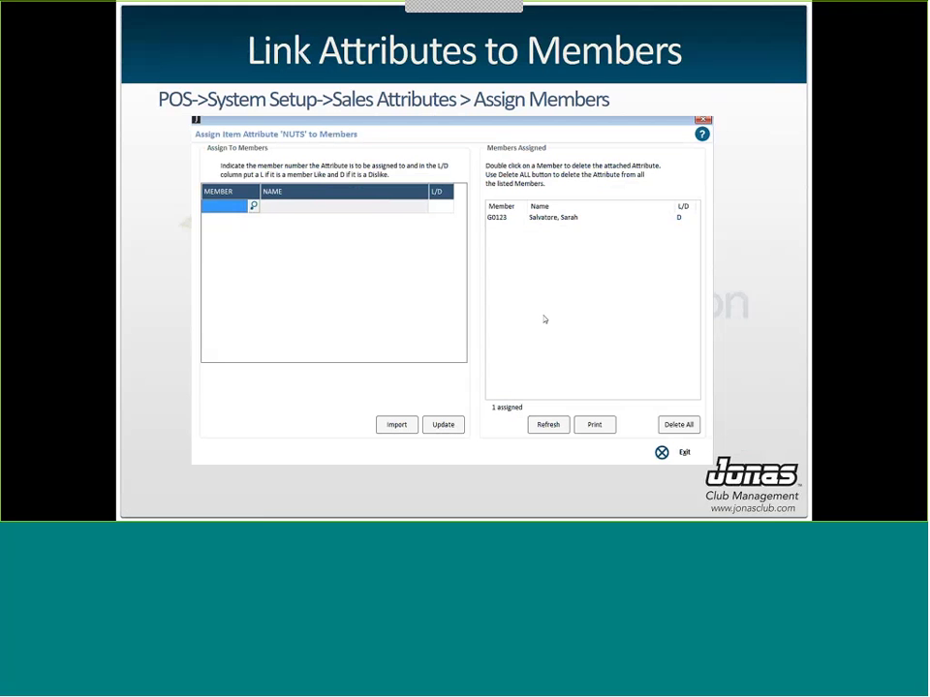
pyautogui.press('Right')
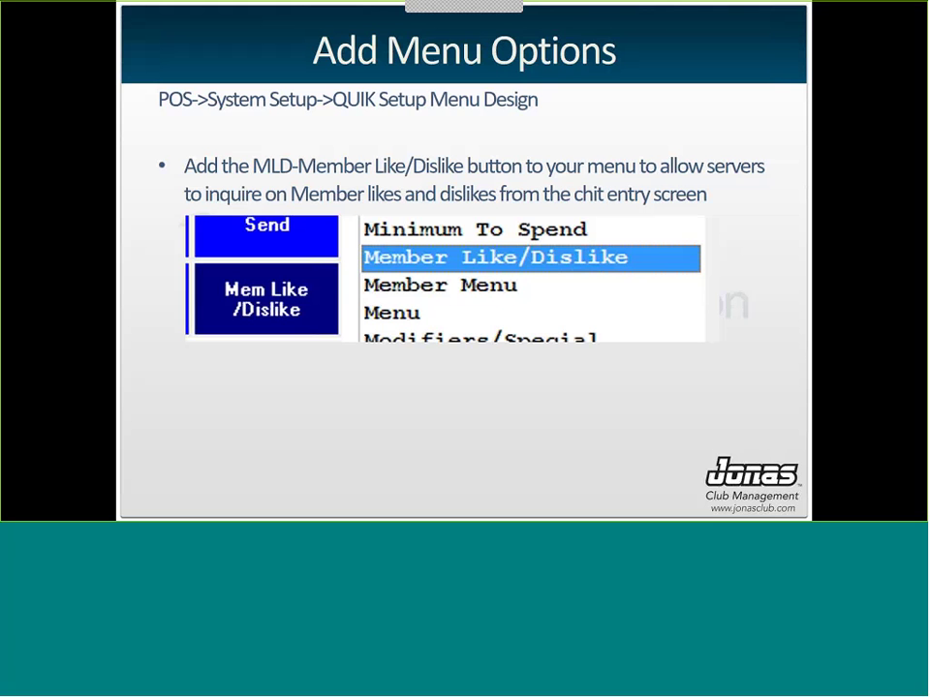
pyautogui.press('Right')
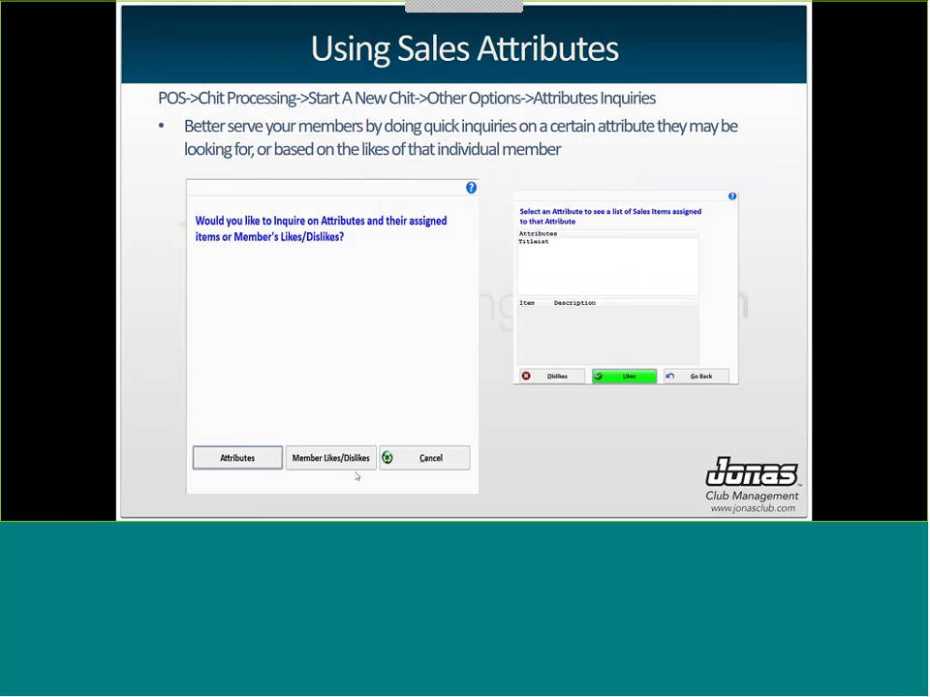
pyautogui.press('Right')
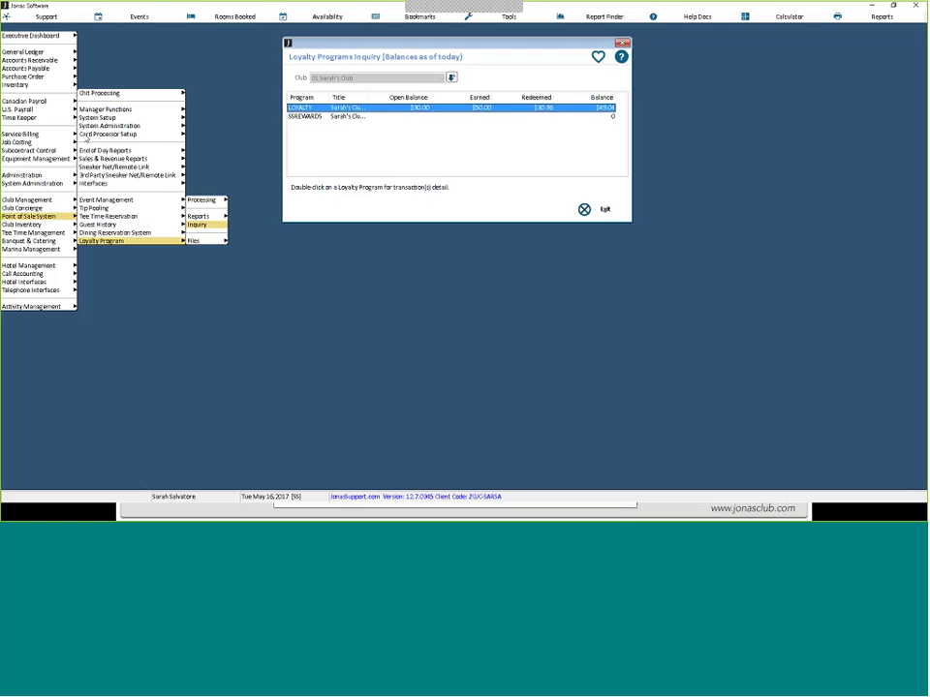
# Close the loyalty programs inquiry and open the NUTS attribute in the Point of Sale sales attributes setup.
pyautogui.click(602, 210)
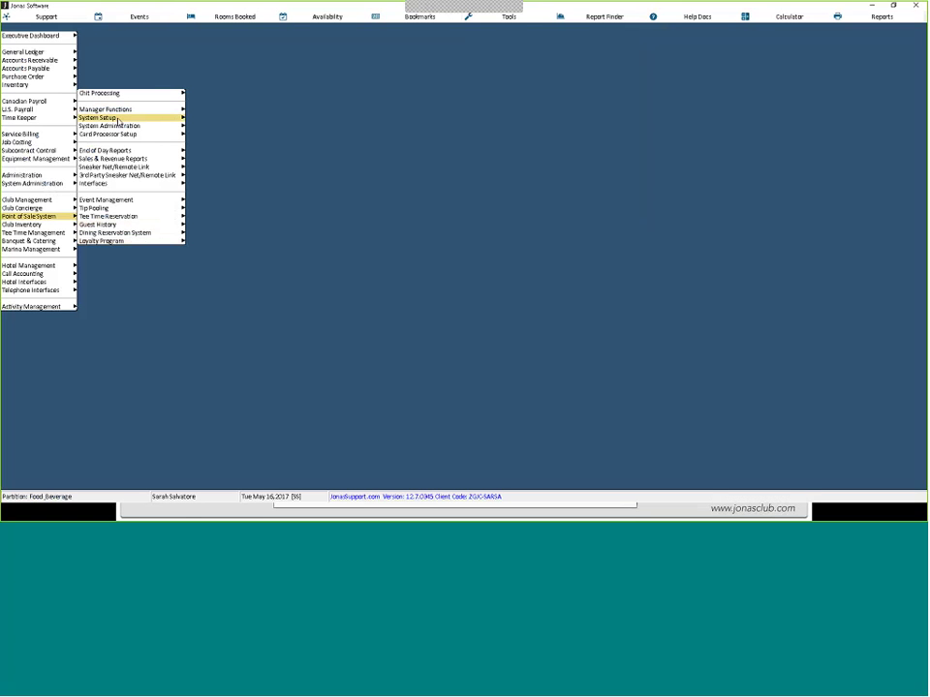
pyautogui.moveTo(117, 120)
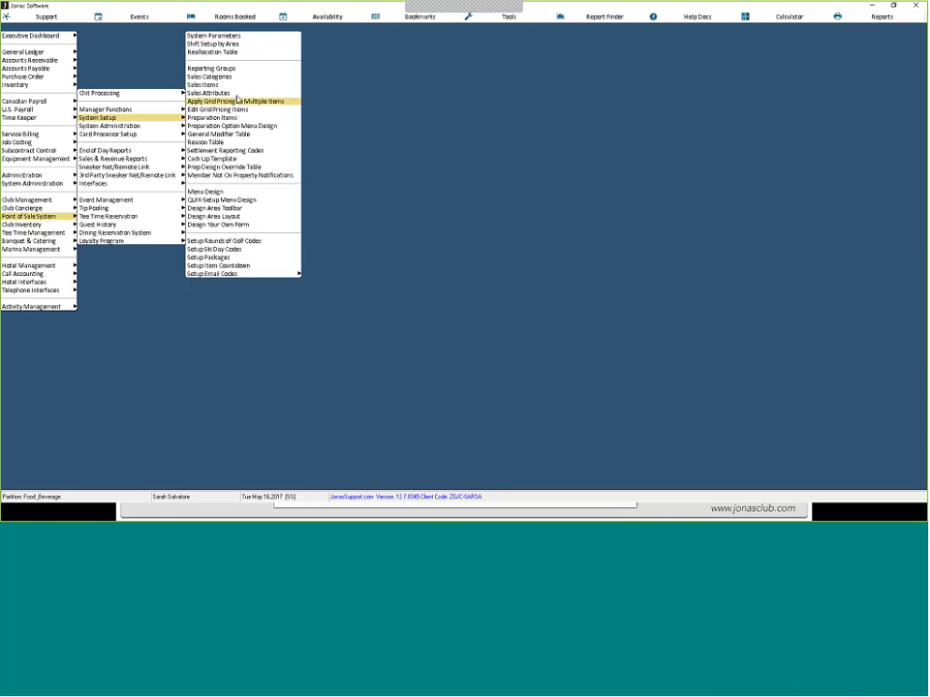
pyautogui.click(230, 93)
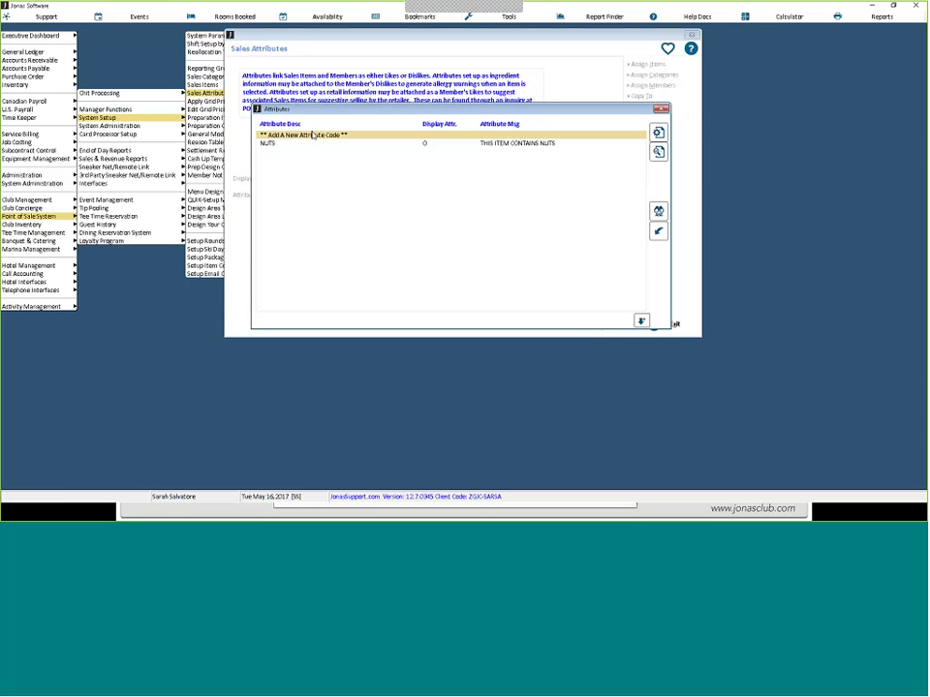
pyautogui.click(283, 146)
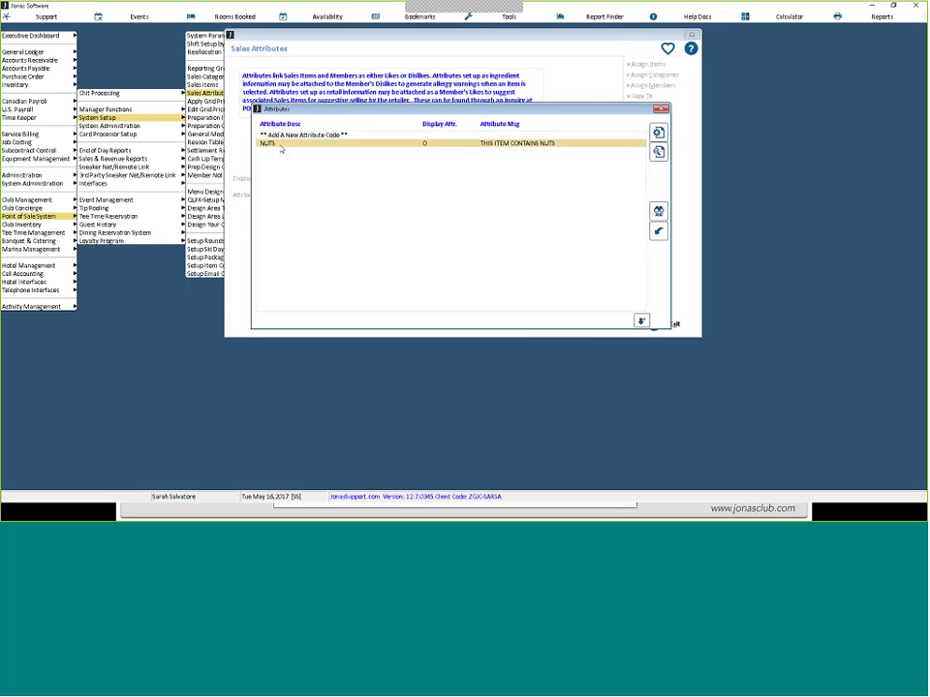
pyautogui.doubleClick(281, 147)
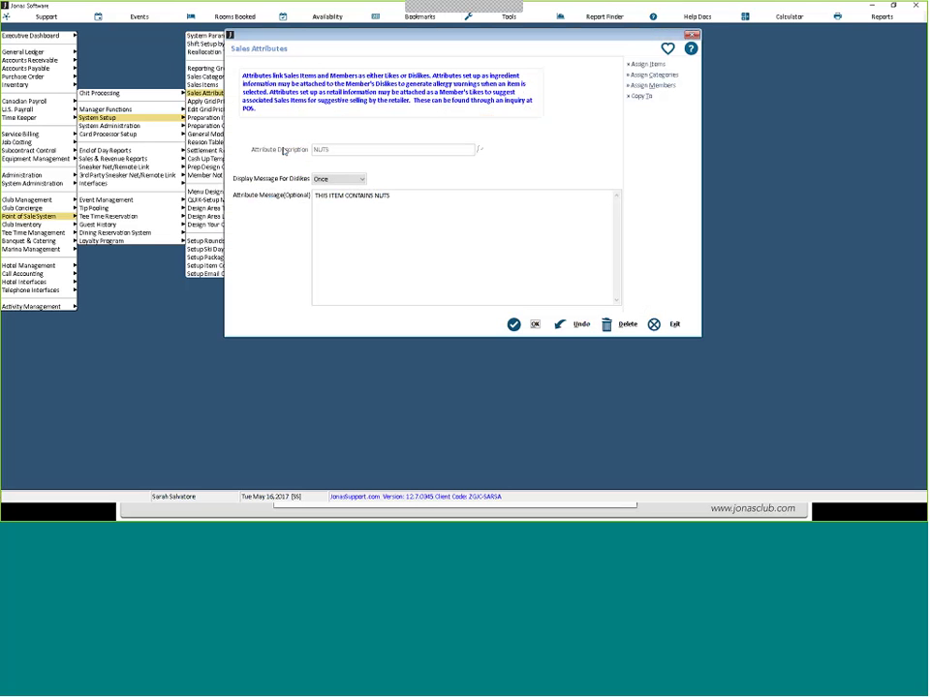
# Set the NUTS attribute's Display Message For Dislikes option to Once.
pyautogui.click(321, 179)
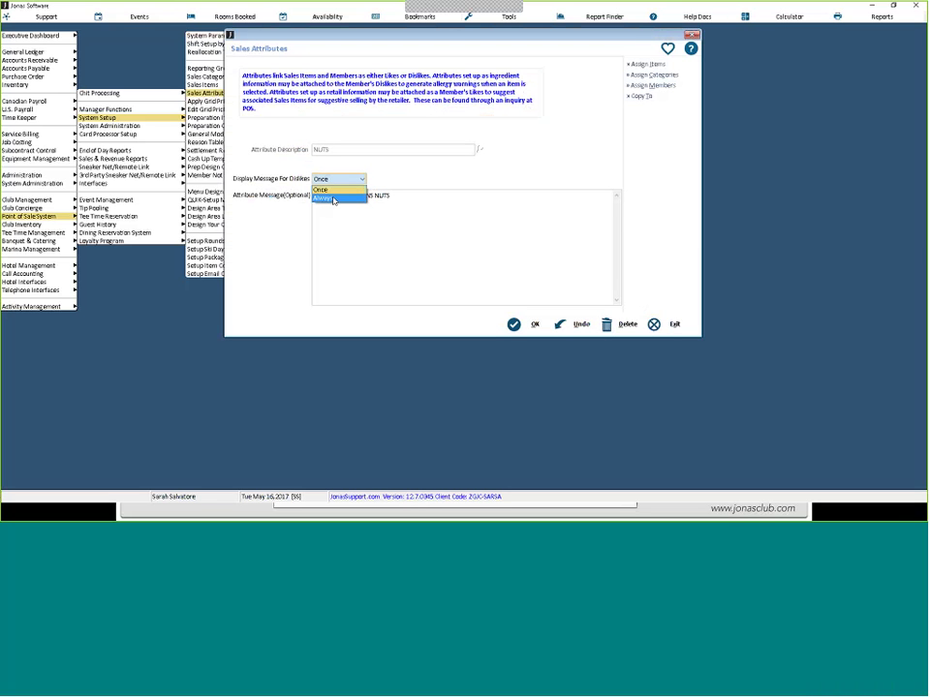
pyautogui.click(329, 190)
pyautogui.press('Tab')
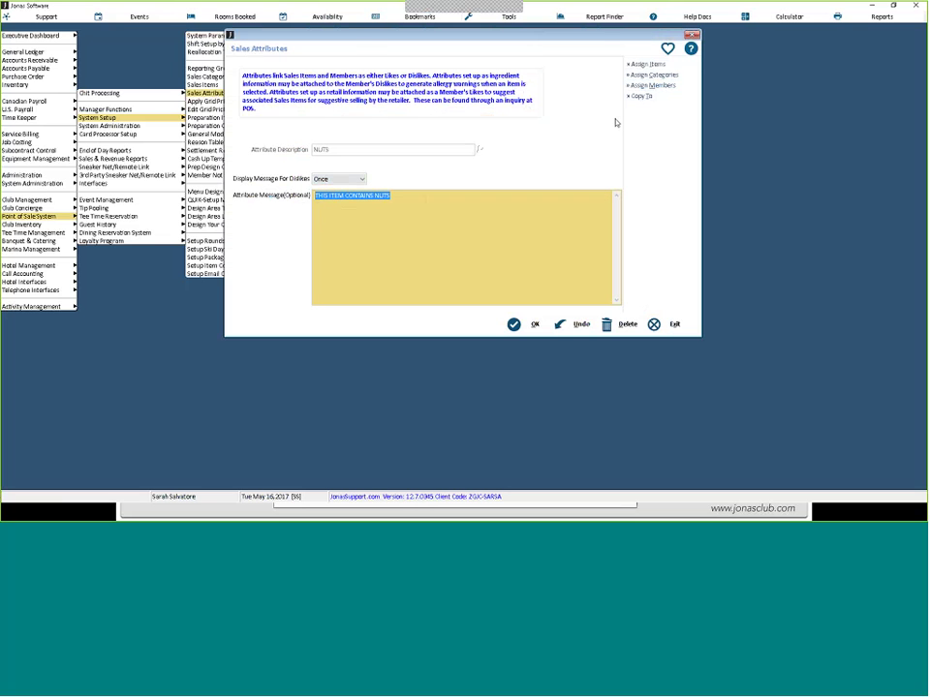
# Assign the NUTS attribute to the BBQ Chicken Dinner sales item EVF005 and close the item assignments.
pyautogui.click(647, 64)
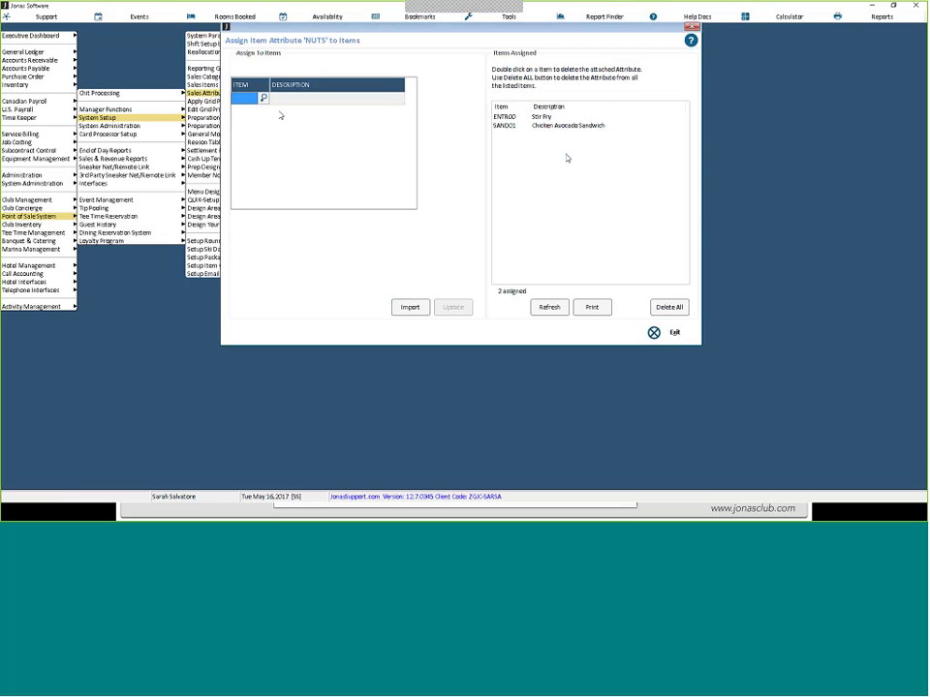
pyautogui.click(263, 98)
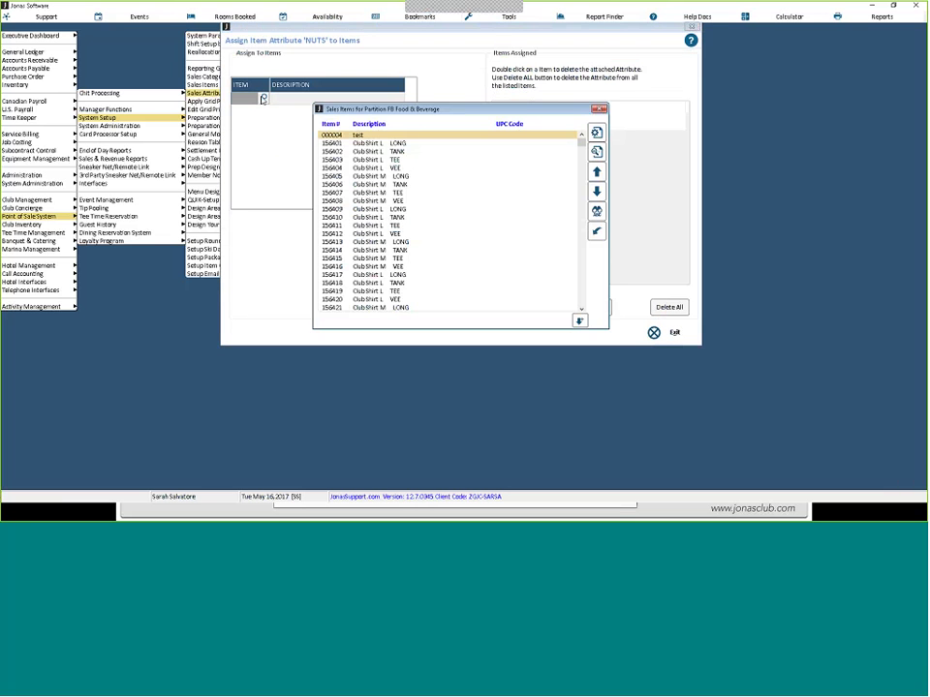
pyautogui.click(597, 190)
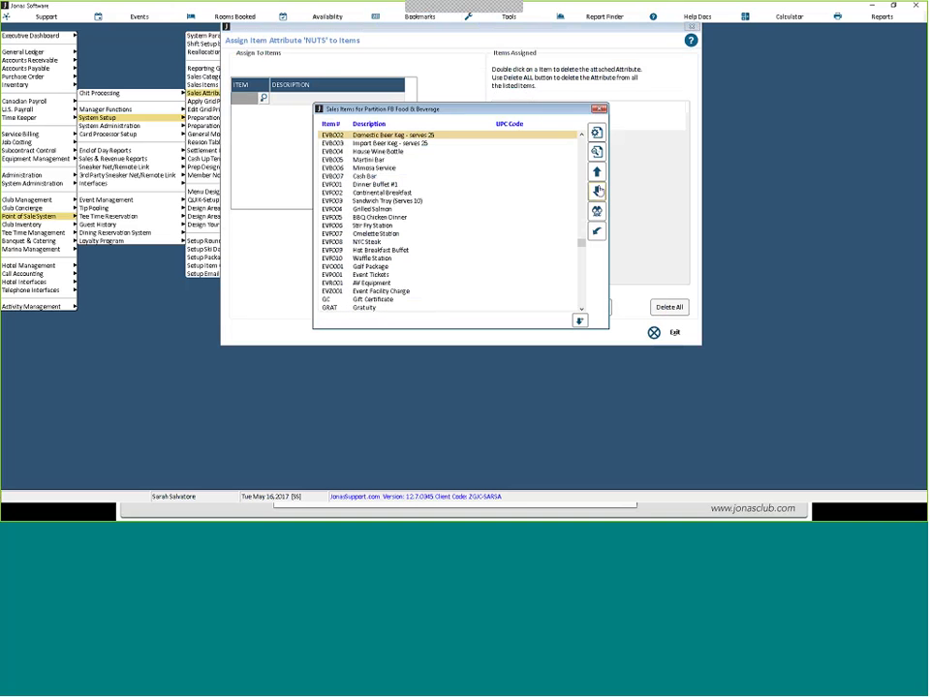
pyautogui.doubleClick(390, 217)
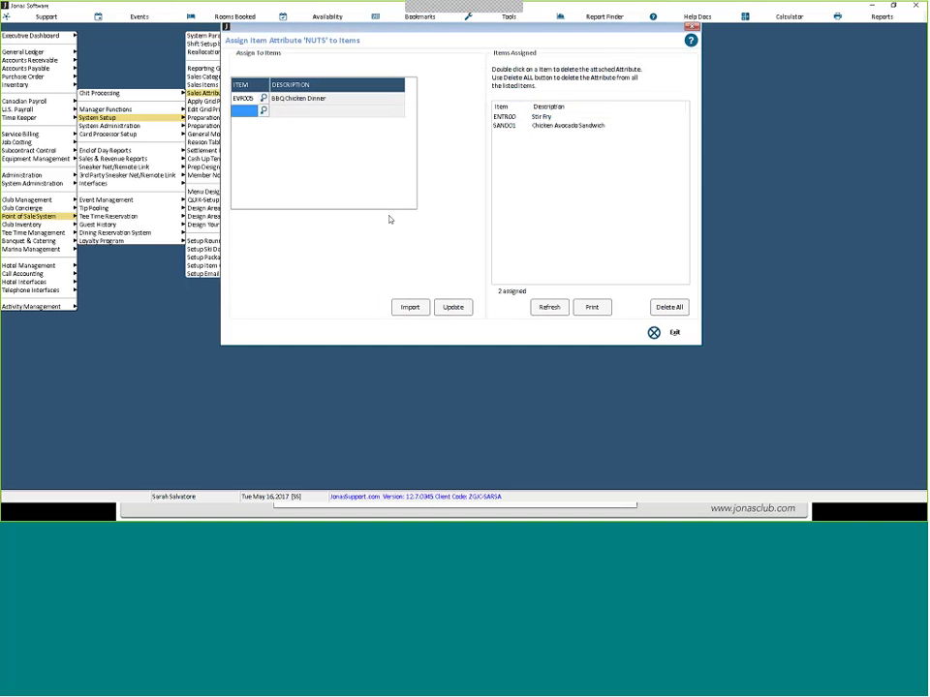
pyautogui.click(453, 307)
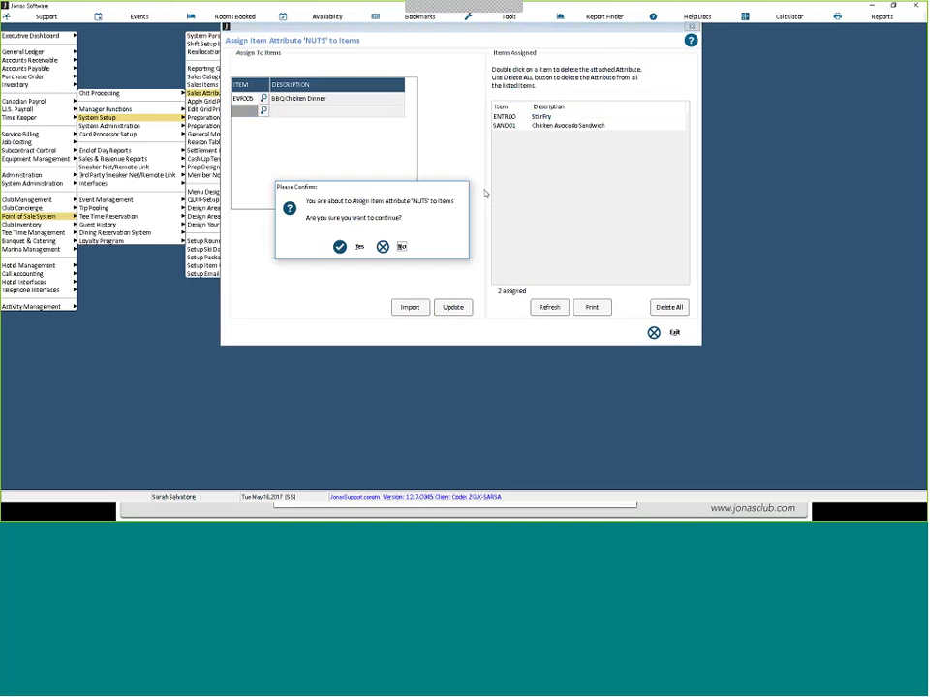
pyautogui.click(341, 246)
pyautogui.click(378, 237)
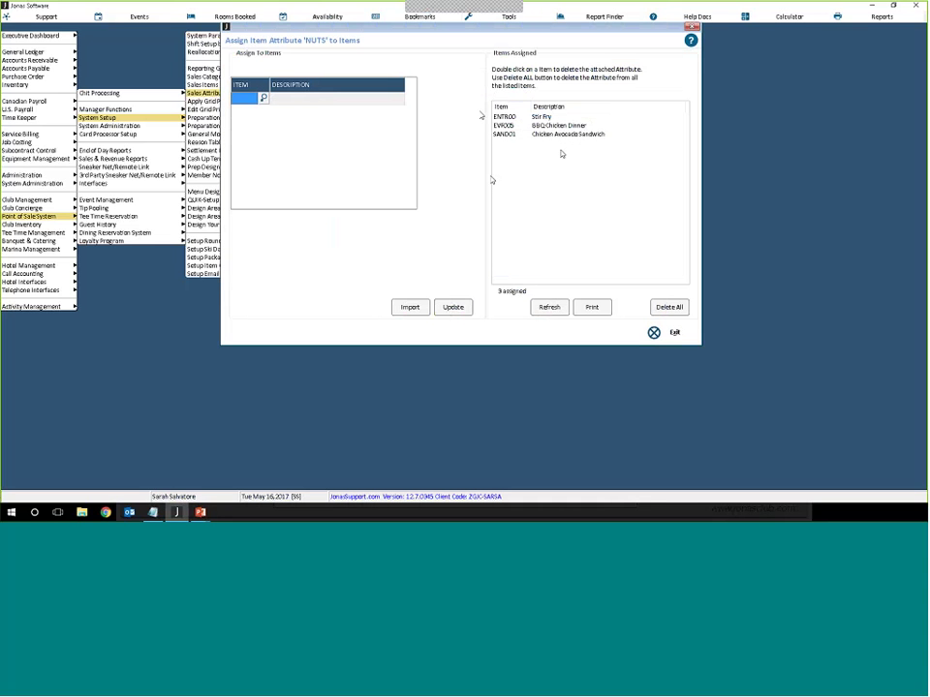
pyautogui.click(654, 332)
pyautogui.click(341, 239)
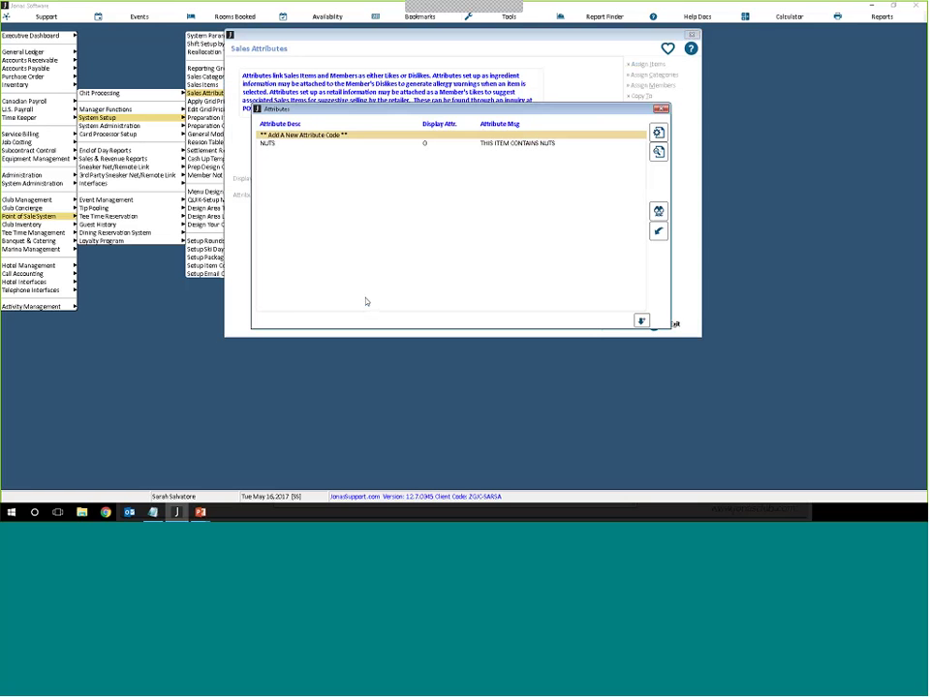
# Try to assign the NUTS attribute to the Salads category 40BFST and close the category assignments.
pyautogui.click(648, 77)
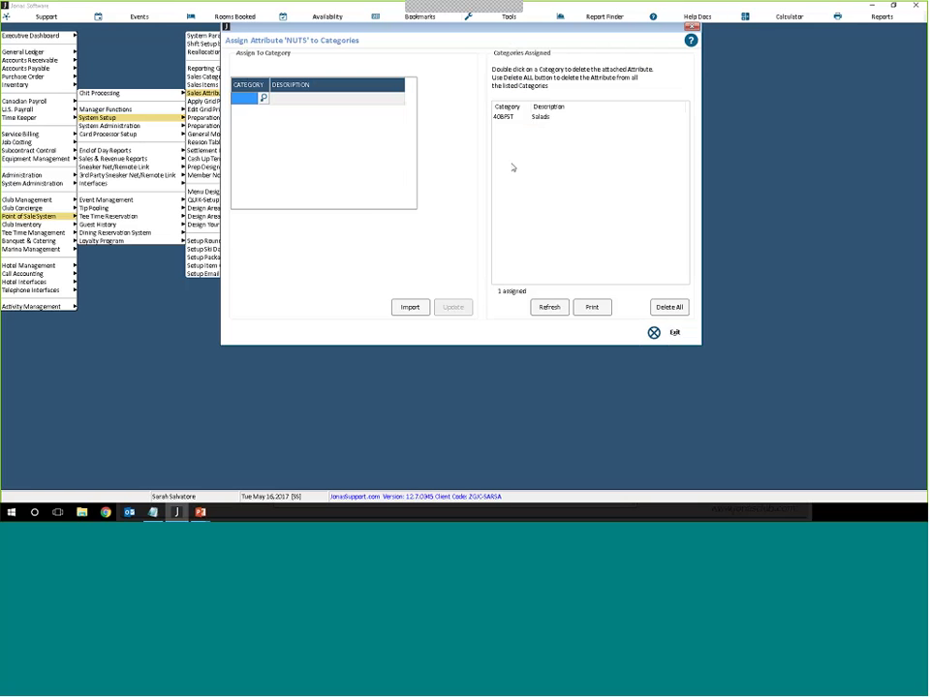
pyautogui.click(265, 98)
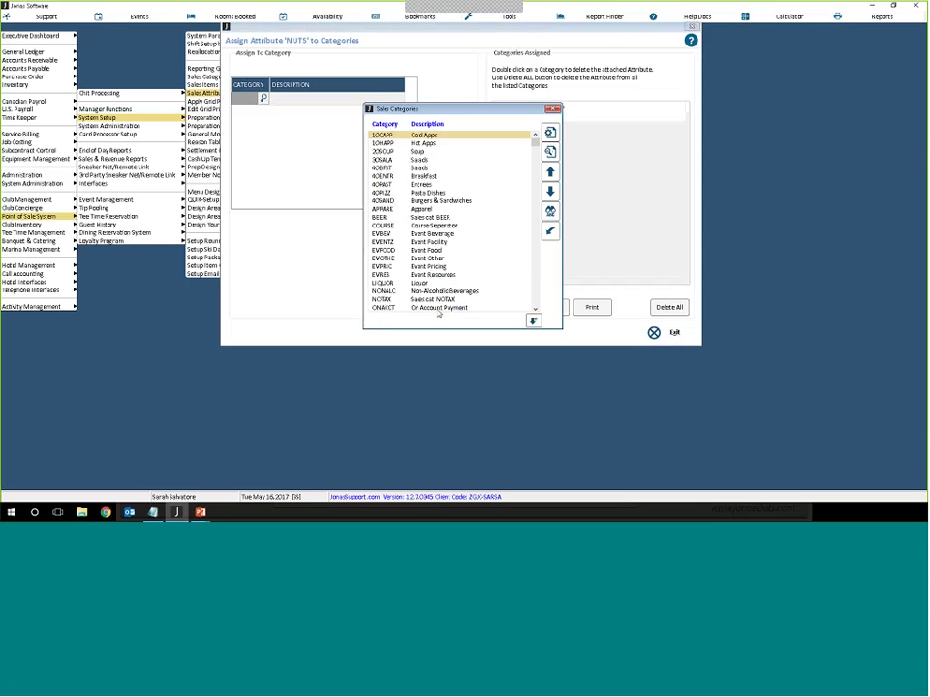
pyautogui.doubleClick(407, 168)
pyautogui.click(358, 237)
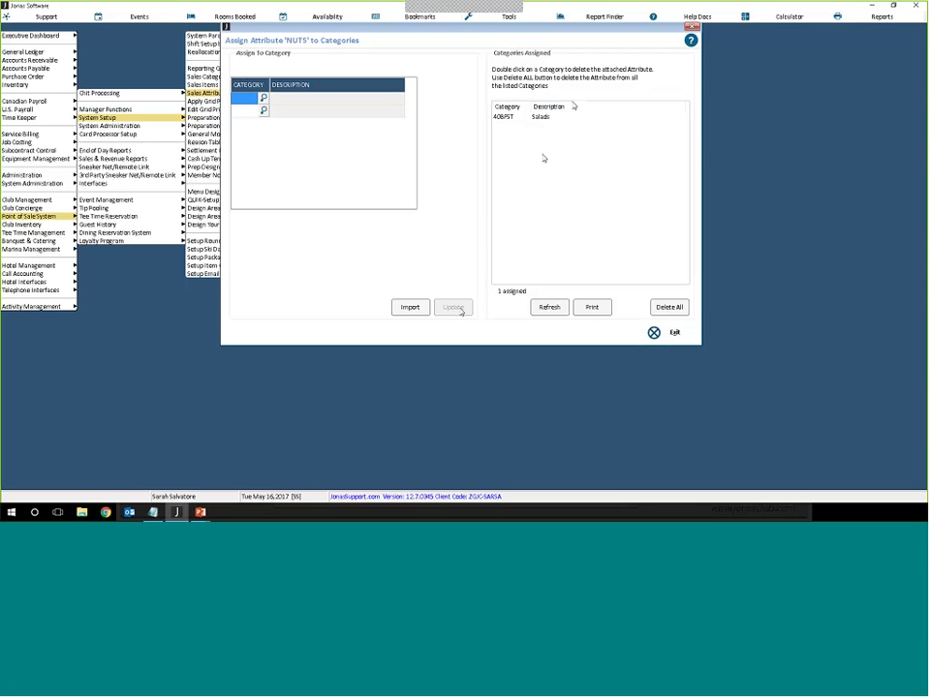
pyautogui.click(653, 333)
pyautogui.press('Return')
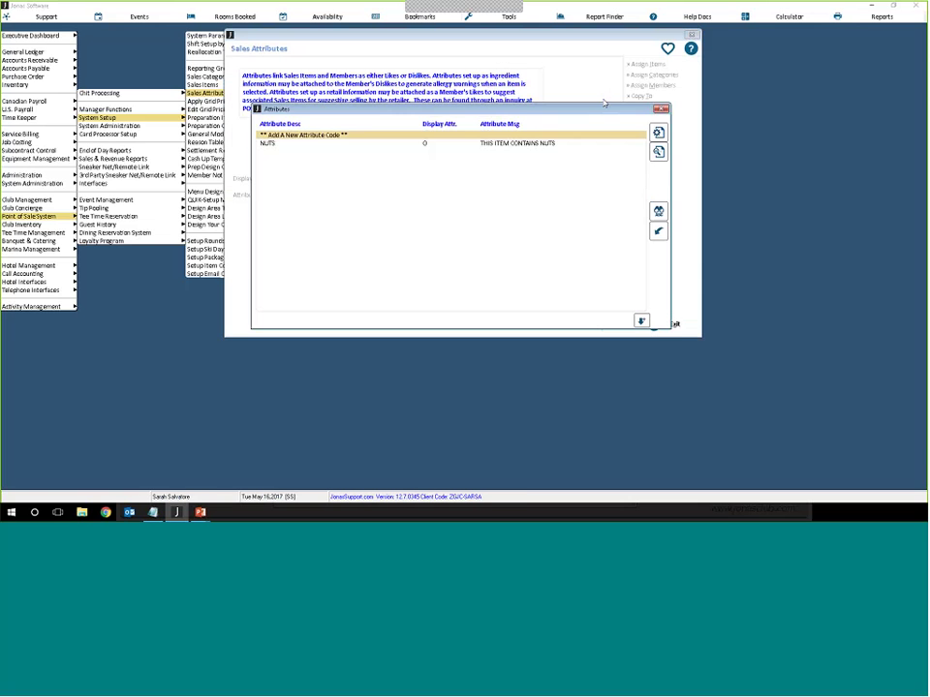
# Assign the NUTS attribute to the first member in the member list as a Like (L), and close the sales attributes setup.
pyautogui.doubleClick(583, 140)
pyautogui.click(635, 86)
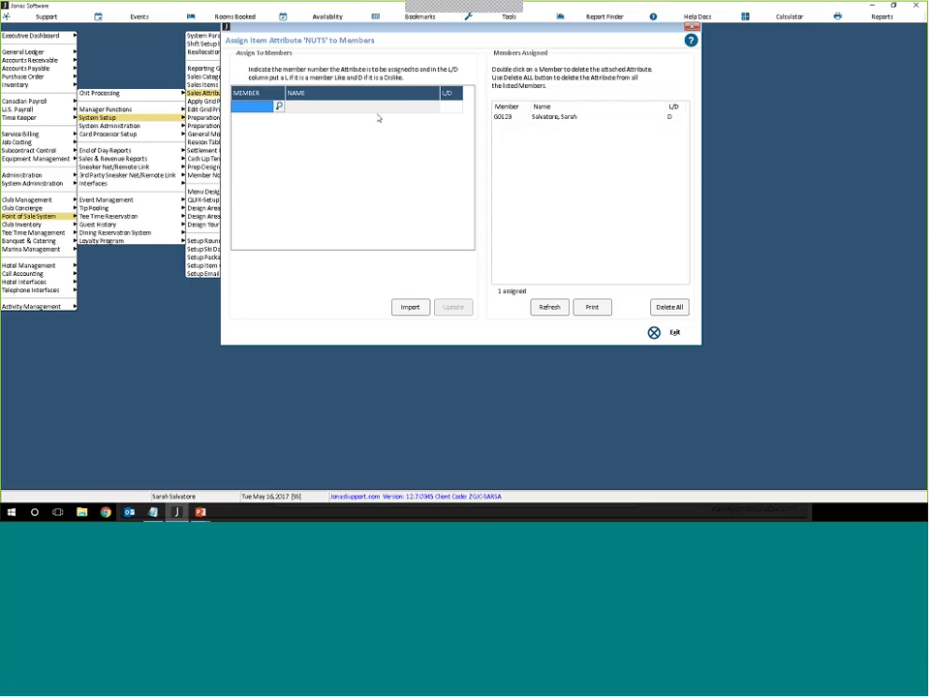
pyautogui.click(279, 107)
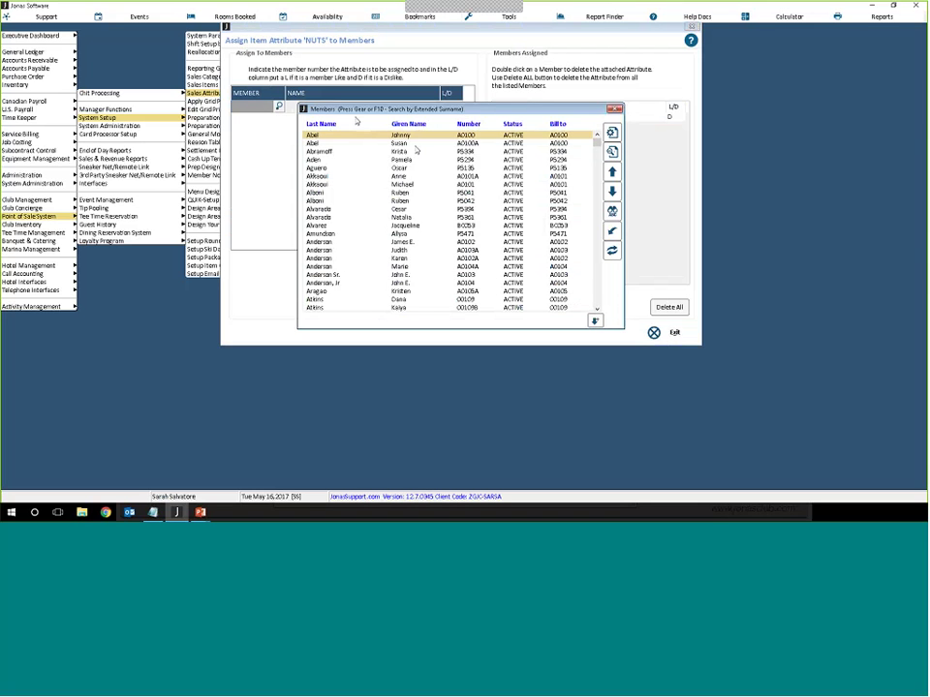
pyautogui.doubleClick(416, 137)
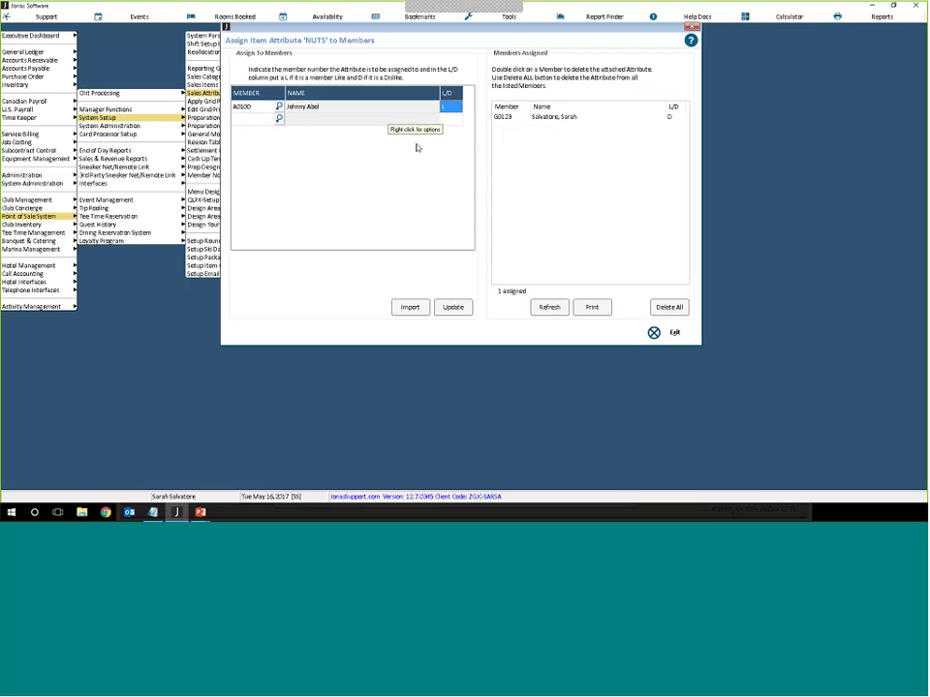
pyautogui.click(452, 307)
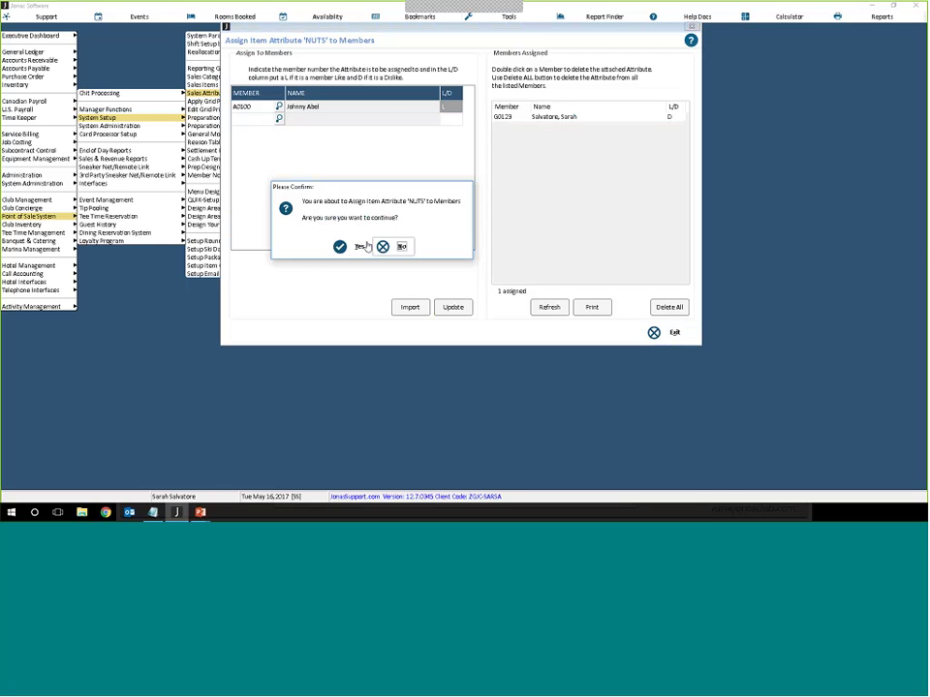
pyautogui.click(339, 246)
pyautogui.click(378, 236)
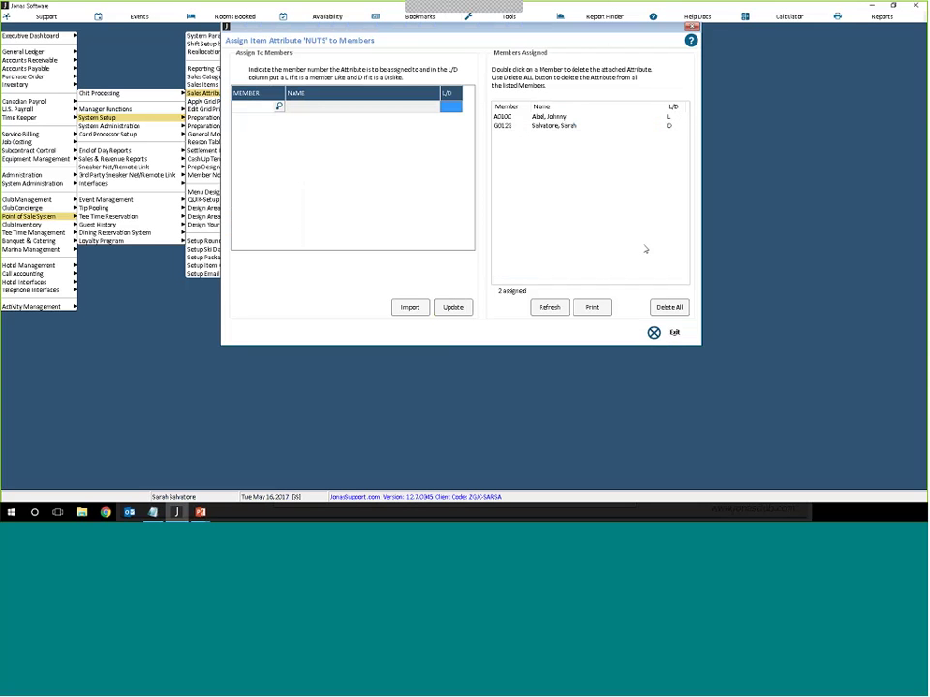
pyautogui.click(448, 310)
pyautogui.click(341, 239)
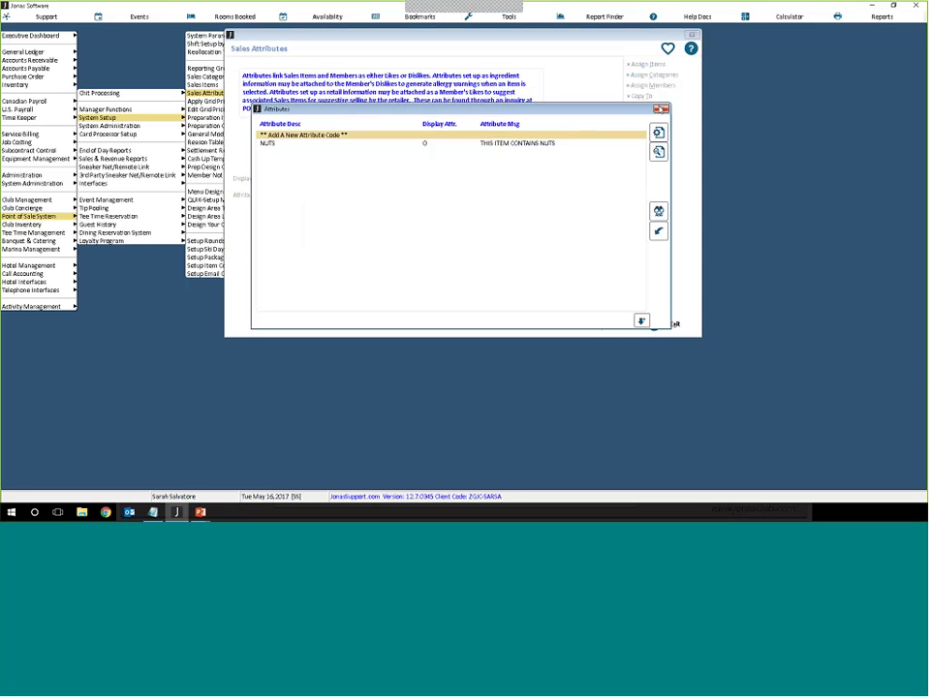
pyautogui.click(661, 109)
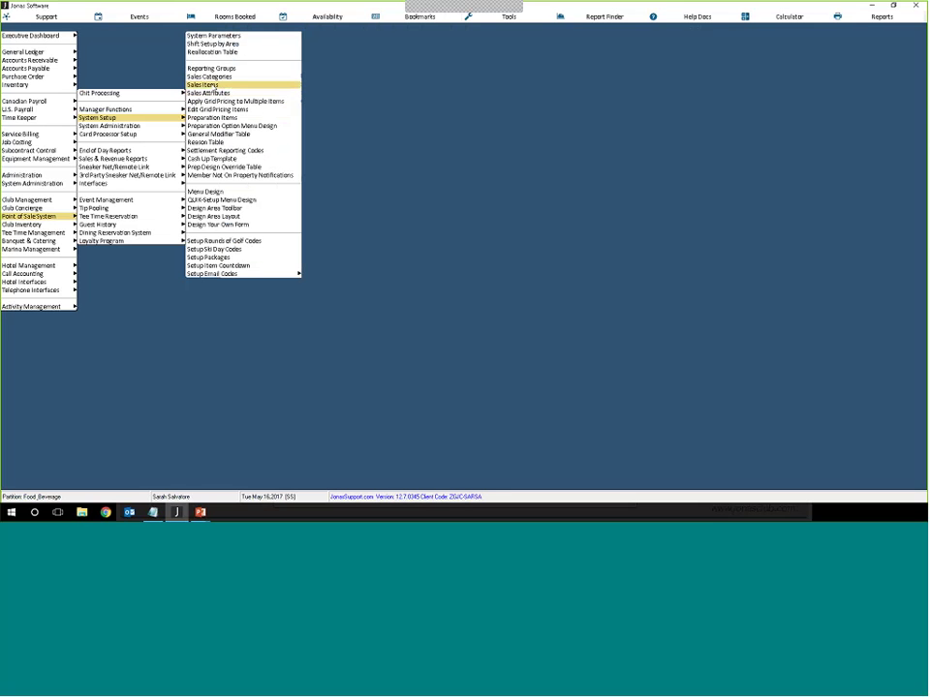
pyautogui.click(215, 84)
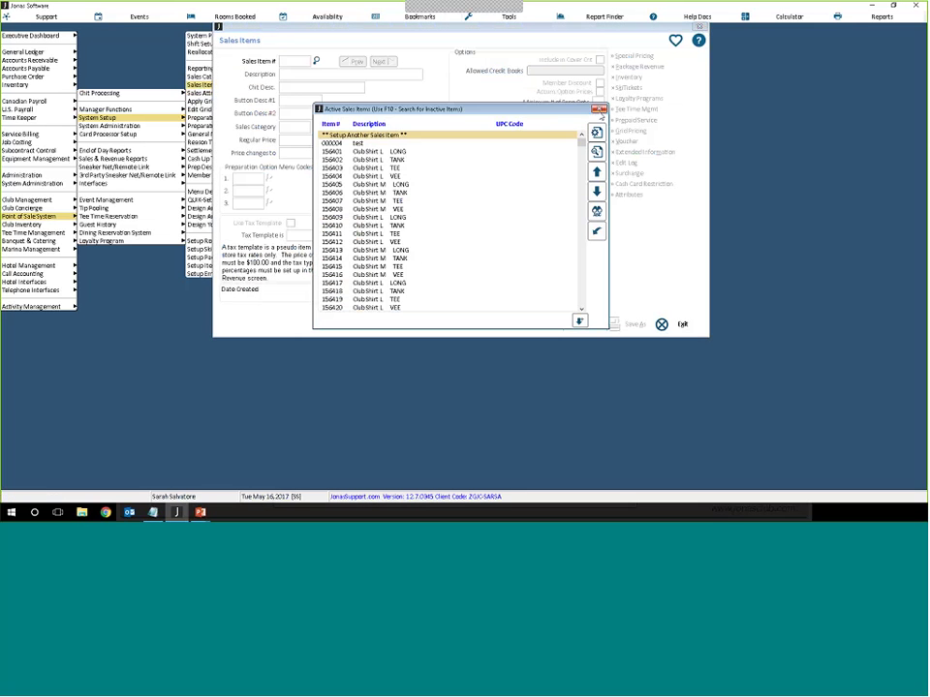
pyautogui.click(597, 109)
pyautogui.press('Escape')
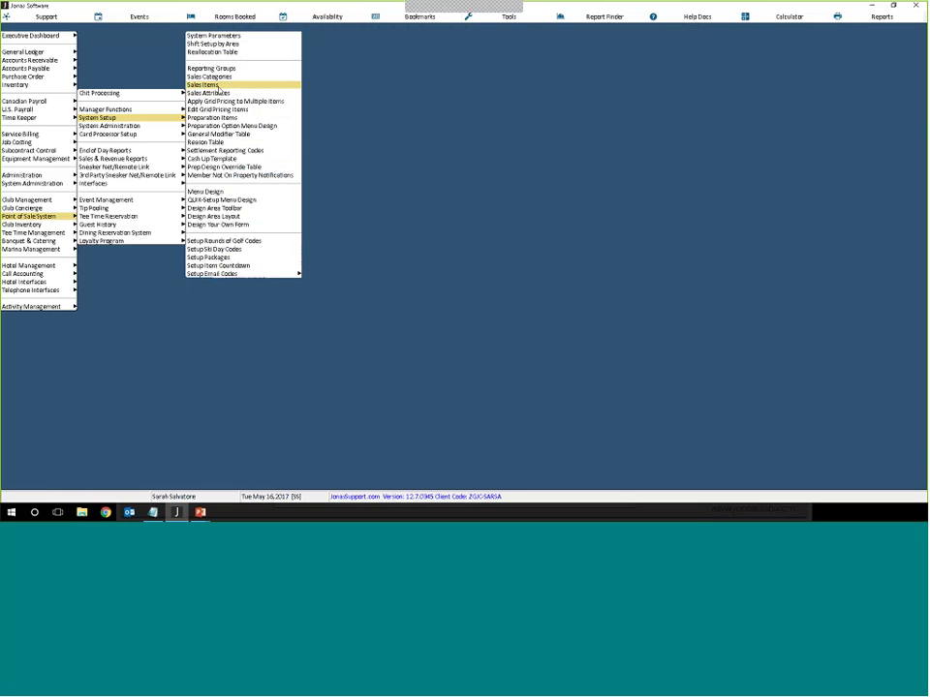
# Assign the NUTS attribute to the Stir Fry sales item ENTR08, save the item, and close the sales items setup.
pyautogui.click(217, 85)
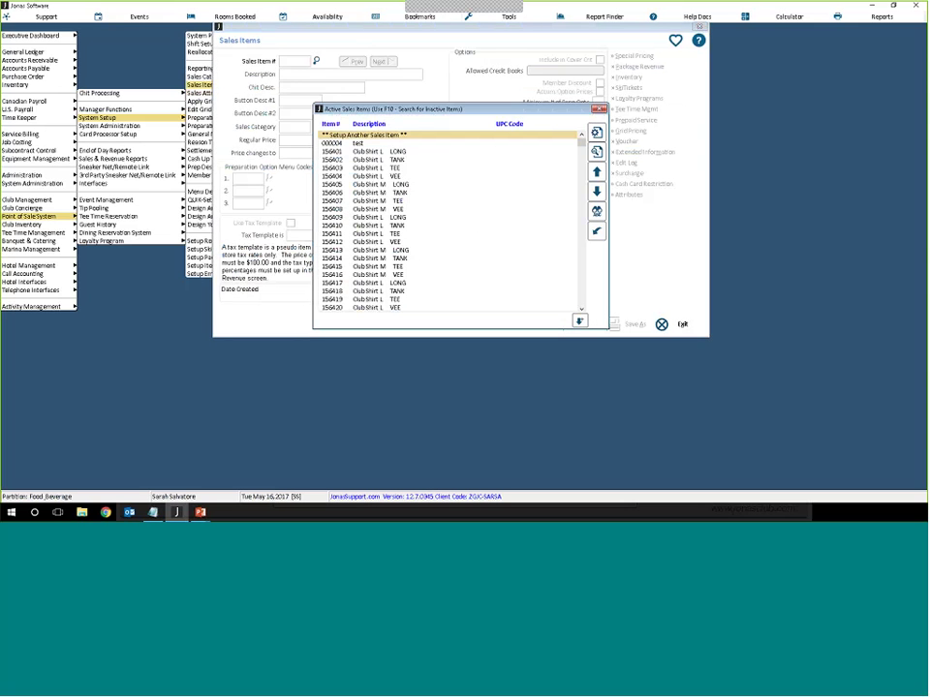
pyautogui.click(597, 192)
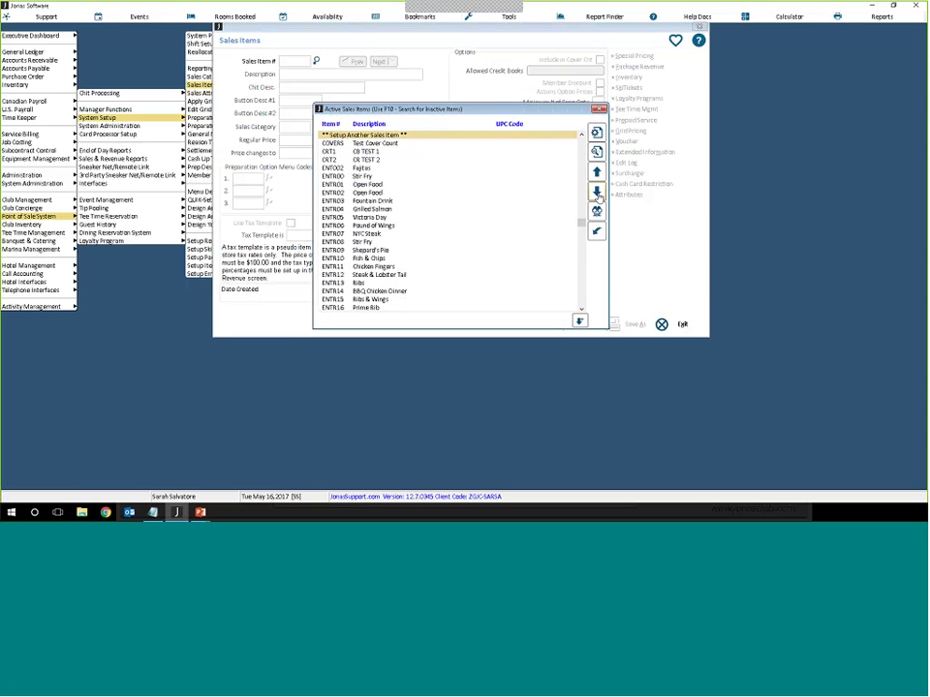
pyautogui.click(369, 242)
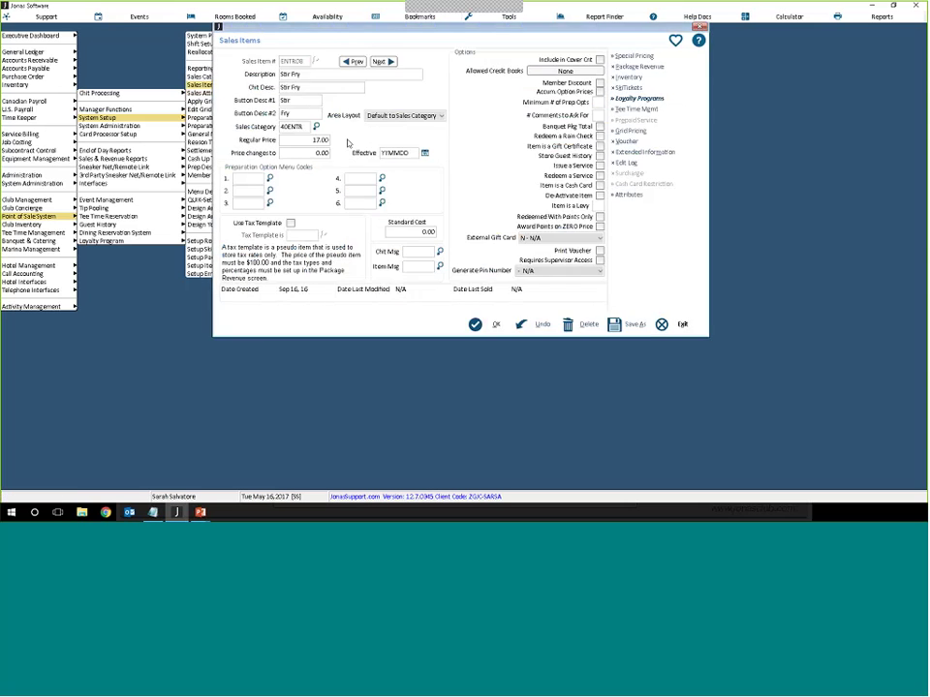
pyautogui.click(629, 196)
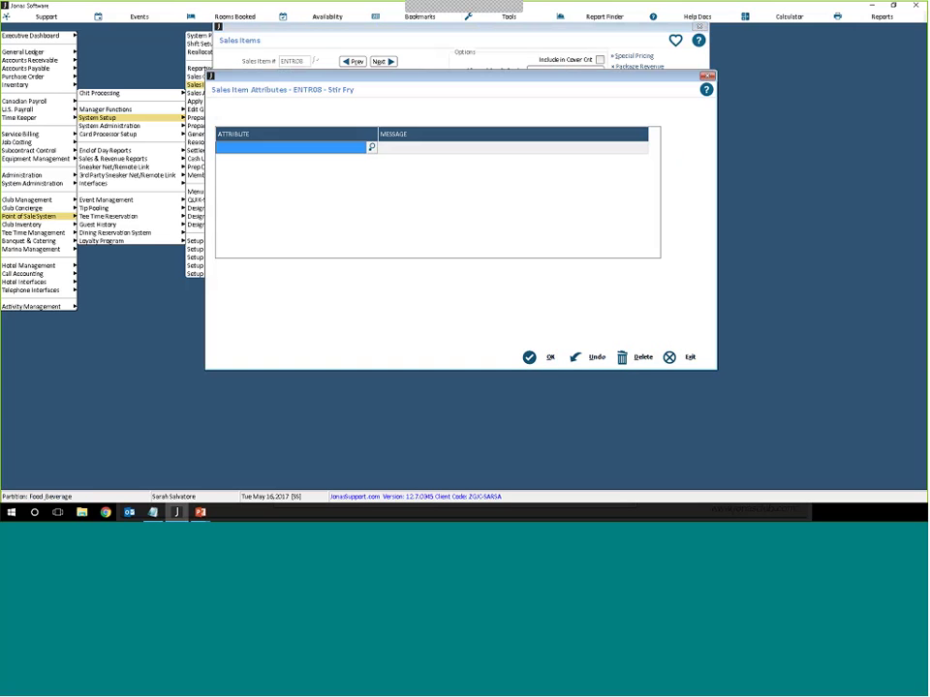
pyautogui.click(370, 148)
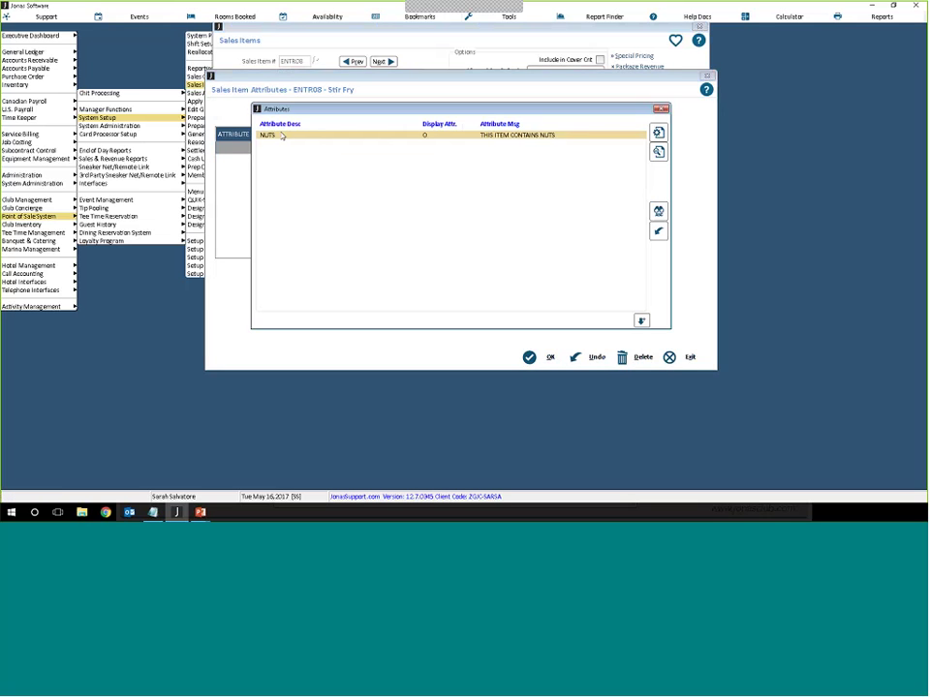
pyautogui.doubleClick(282, 137)
pyautogui.hotkey('alt', 'o')
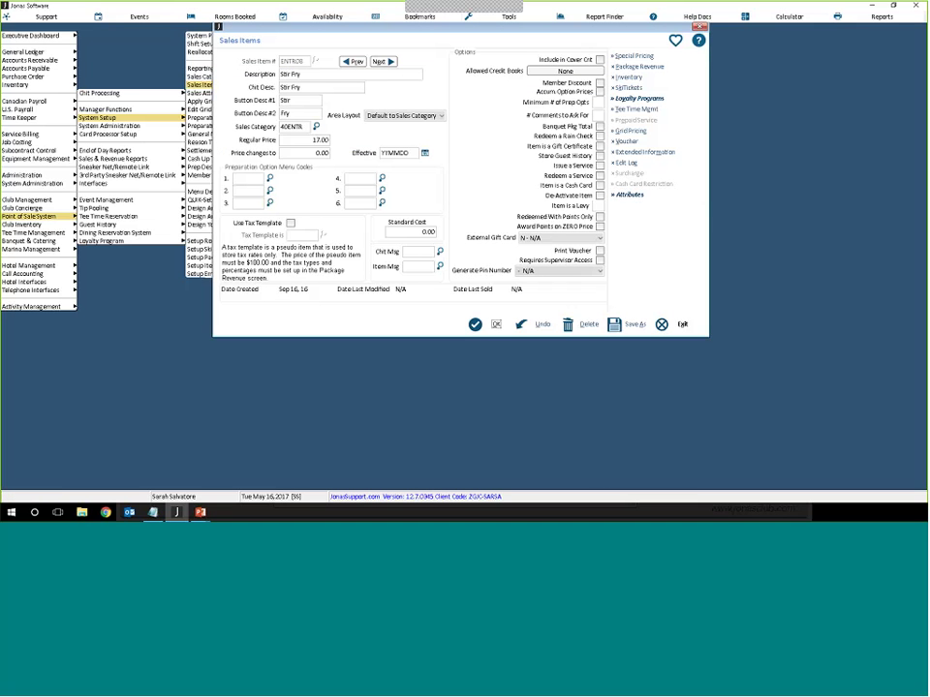
pyautogui.click(495, 325)
pyautogui.press('Escape')
pyautogui.press('Escape')
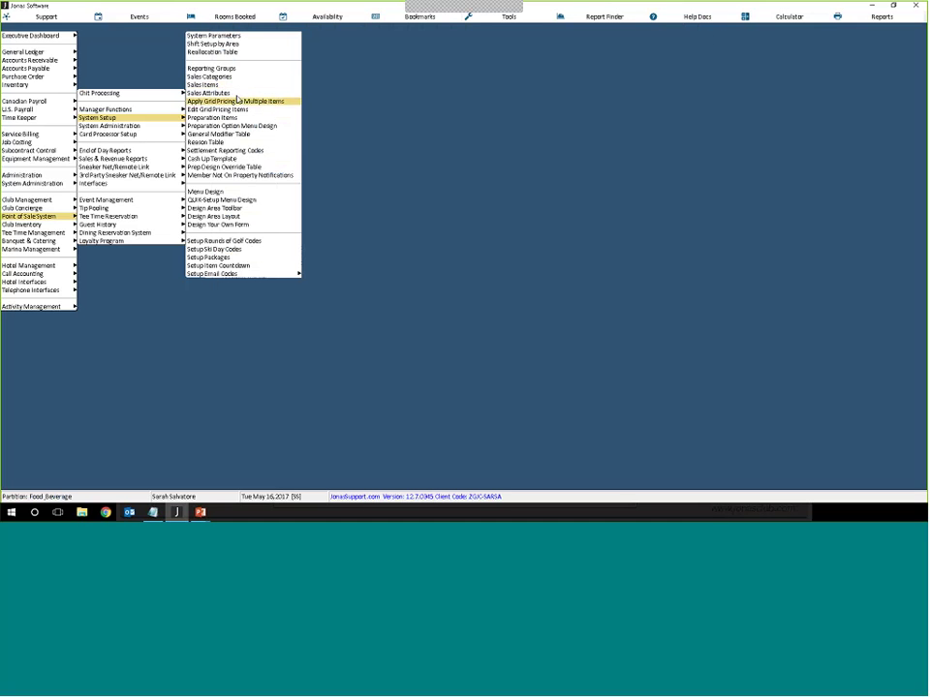
# Check the attributes assigned to the Salads sales category 40BFST, save the category, and close the sales categories setup.
pyautogui.click(213, 77)
pyautogui.click(377, 245)
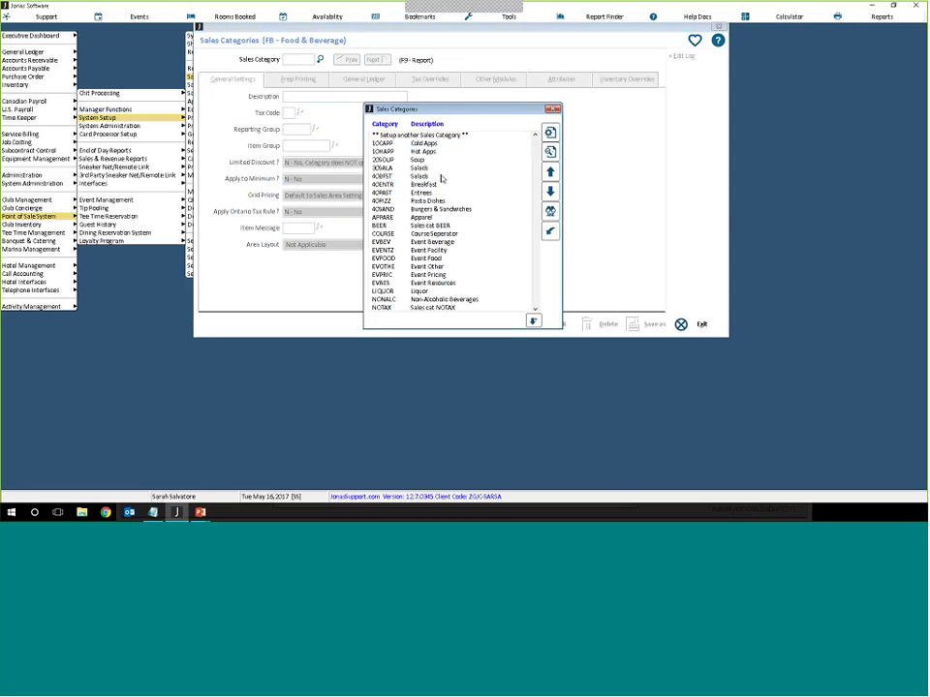
pyautogui.doubleClick(442, 177)
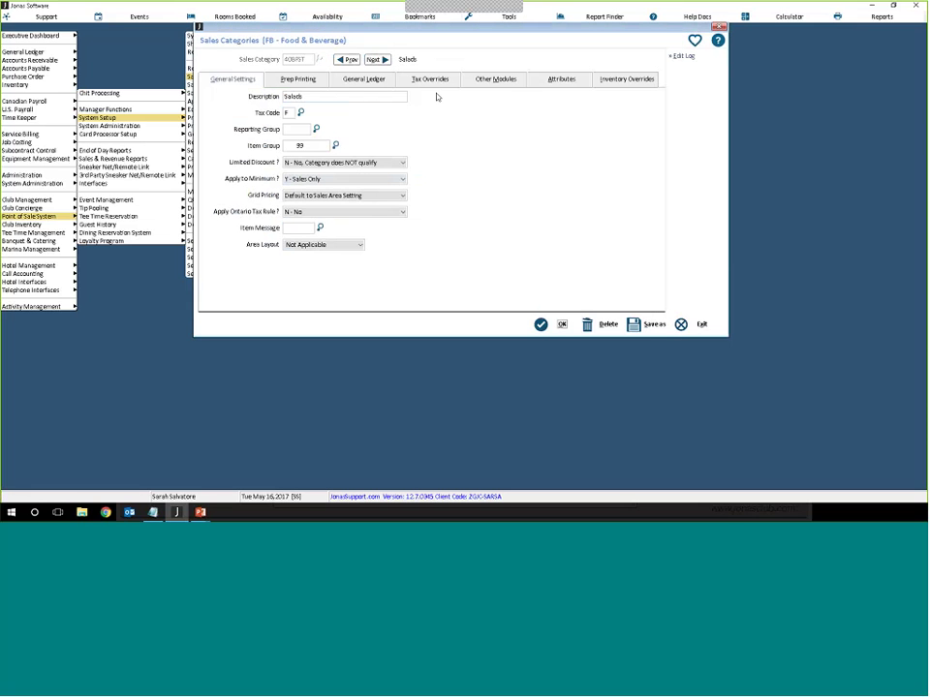
pyautogui.moveTo(435, 39); pyautogui.dragTo(548, 44)
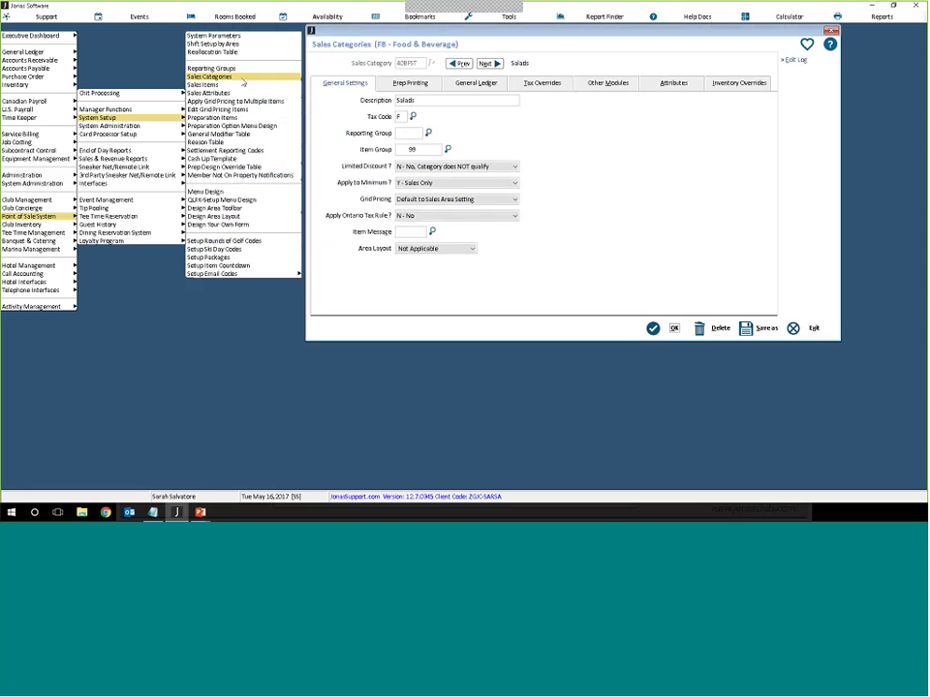
pyautogui.click(675, 84)
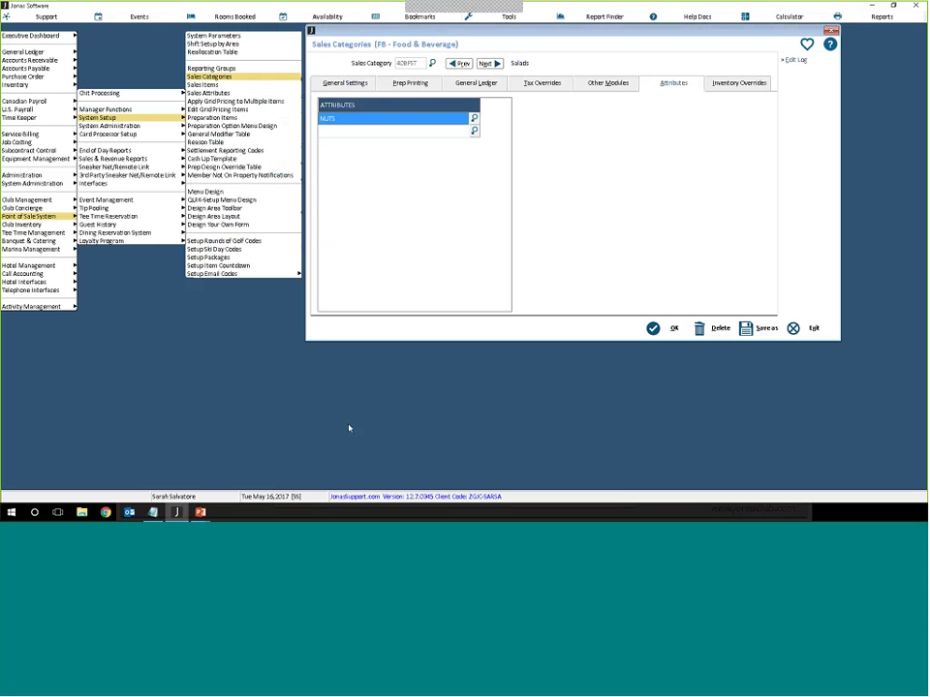
pyautogui.click(668, 329)
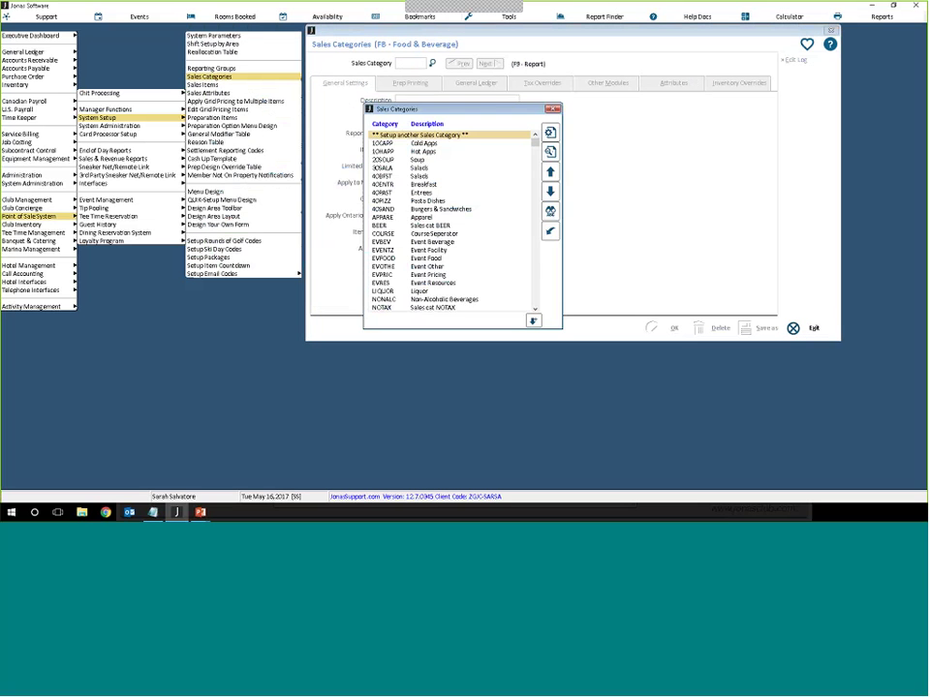
pyautogui.click(551, 109)
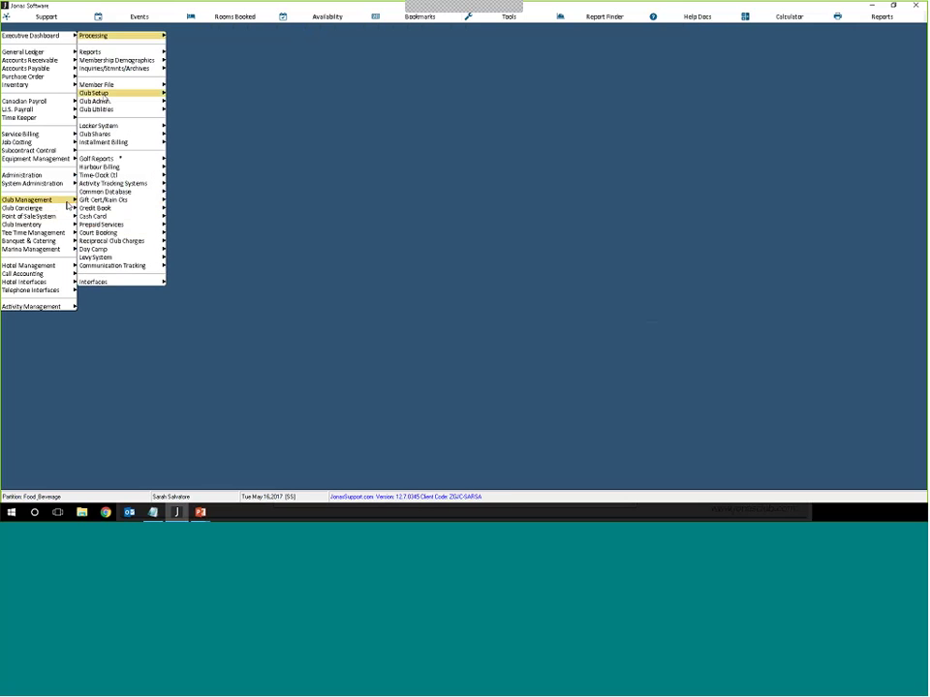
# Open the member's record in Setup/Edit Members by entering the member number.
pyautogui.moveTo(150, 87)
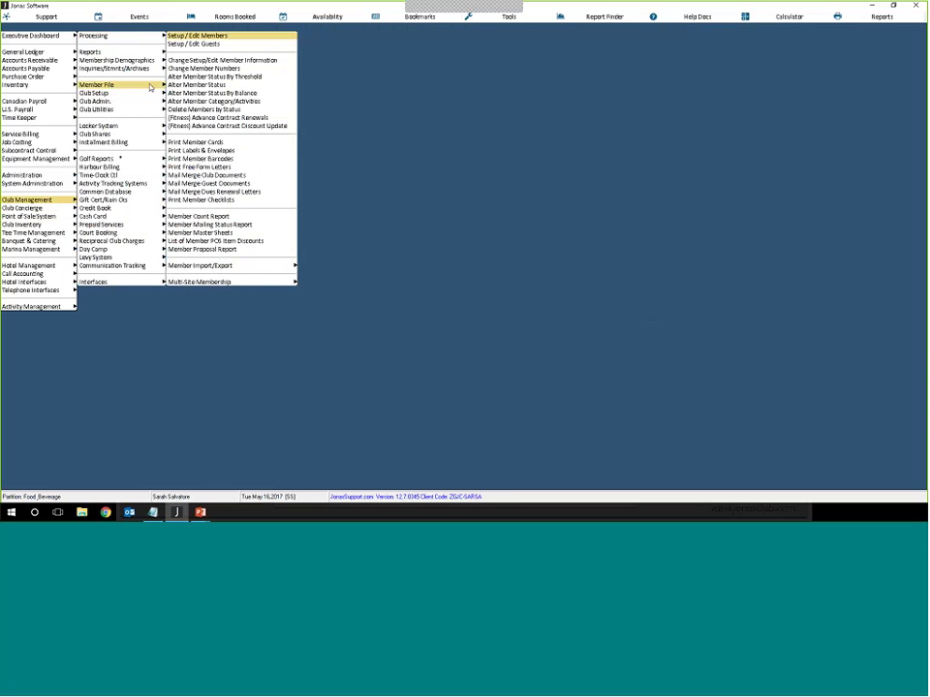
pyautogui.press('Return')
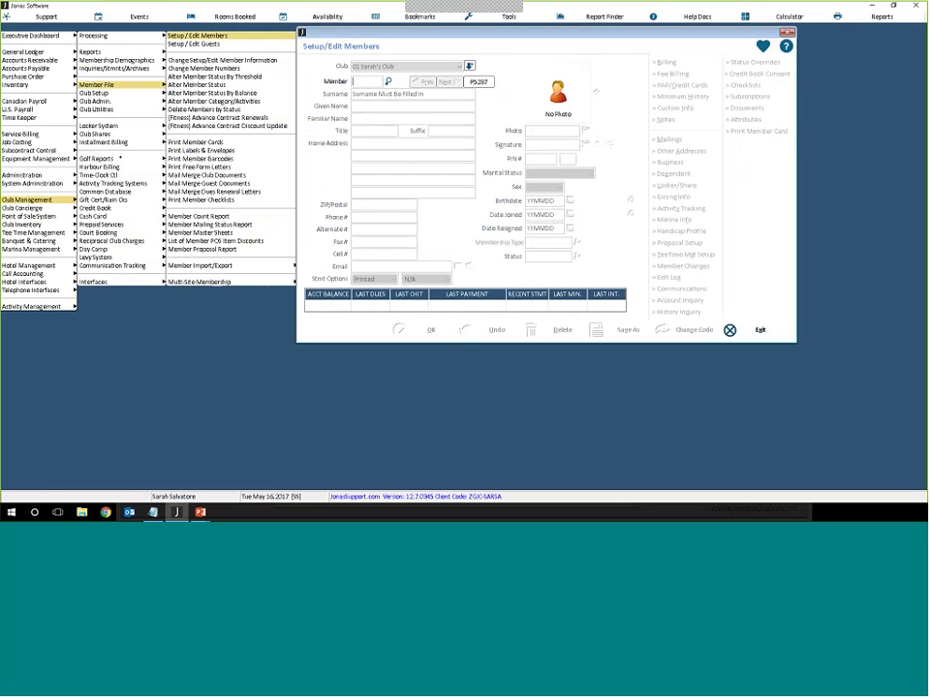
pyautogui.write('G1')
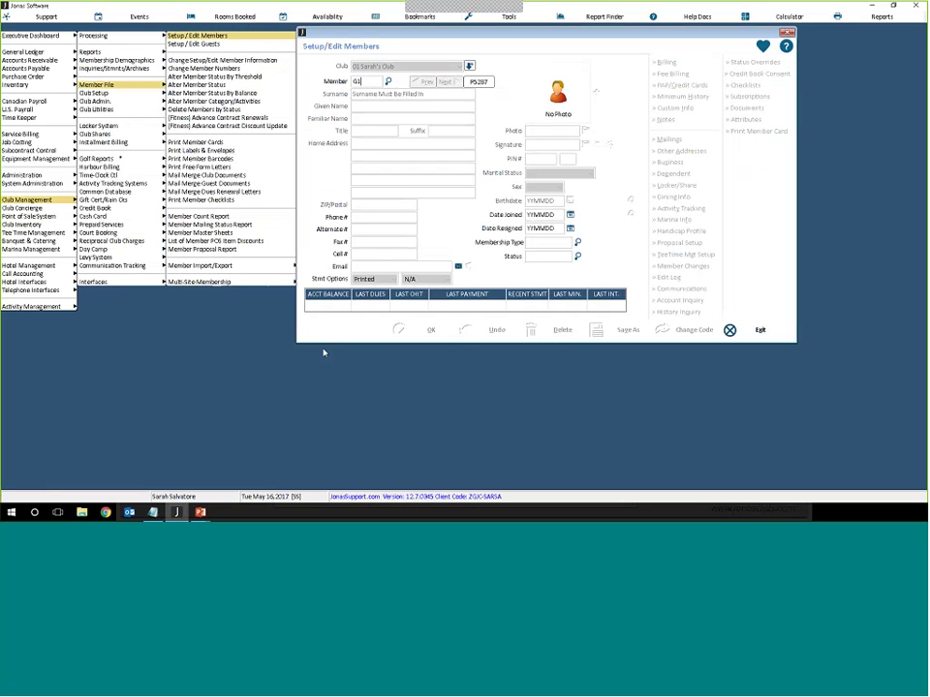
pyautogui.write('123')
pyautogui.press('Return')
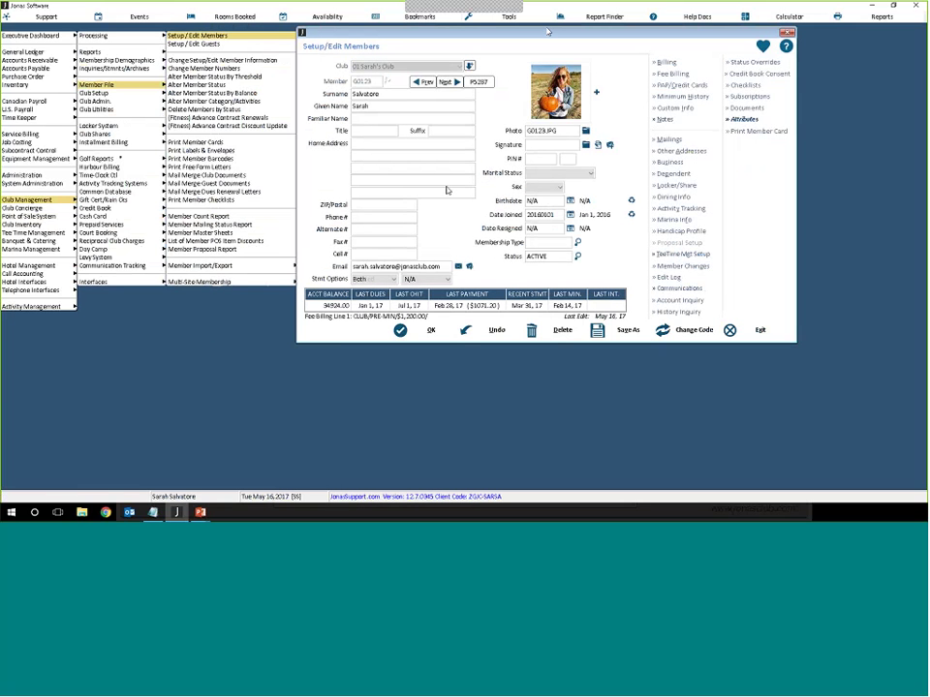
# Review the Likes and Dislikes in the member's attributes for the Main Partition, and close the attributes.
pyautogui.click(748, 120)
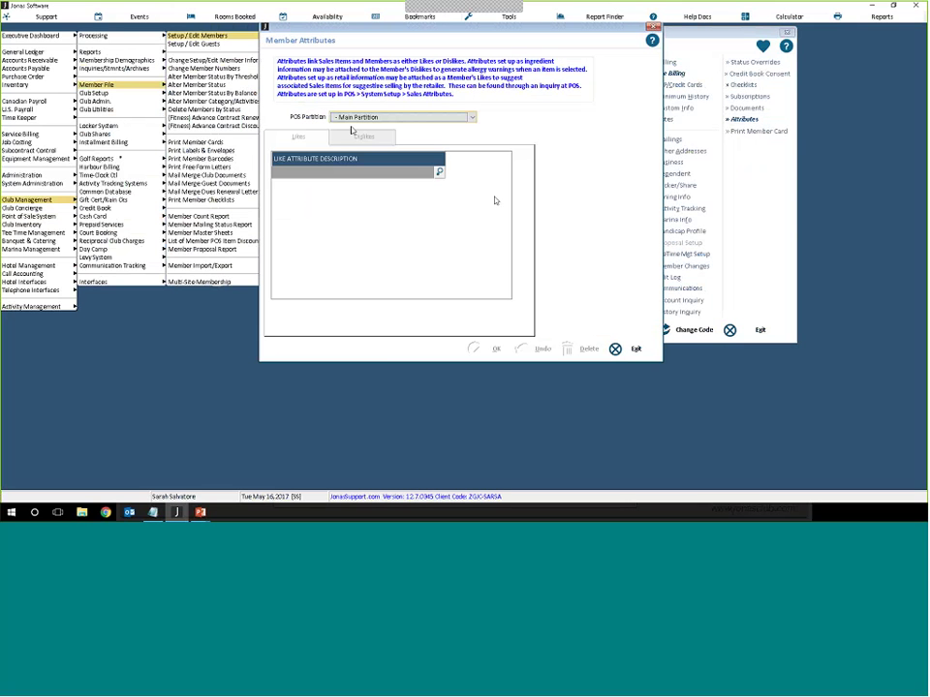
pyautogui.click(354, 118)
pyautogui.click(363, 140)
pyautogui.click(367, 137)
pyautogui.click(347, 144)
pyautogui.click(365, 138)
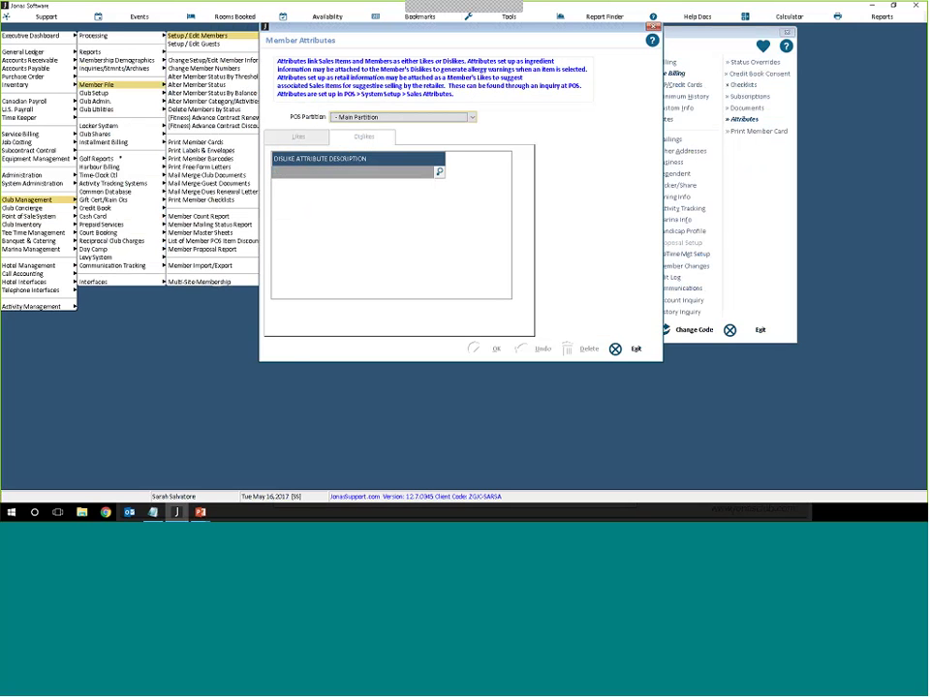
pyautogui.click(635, 350)
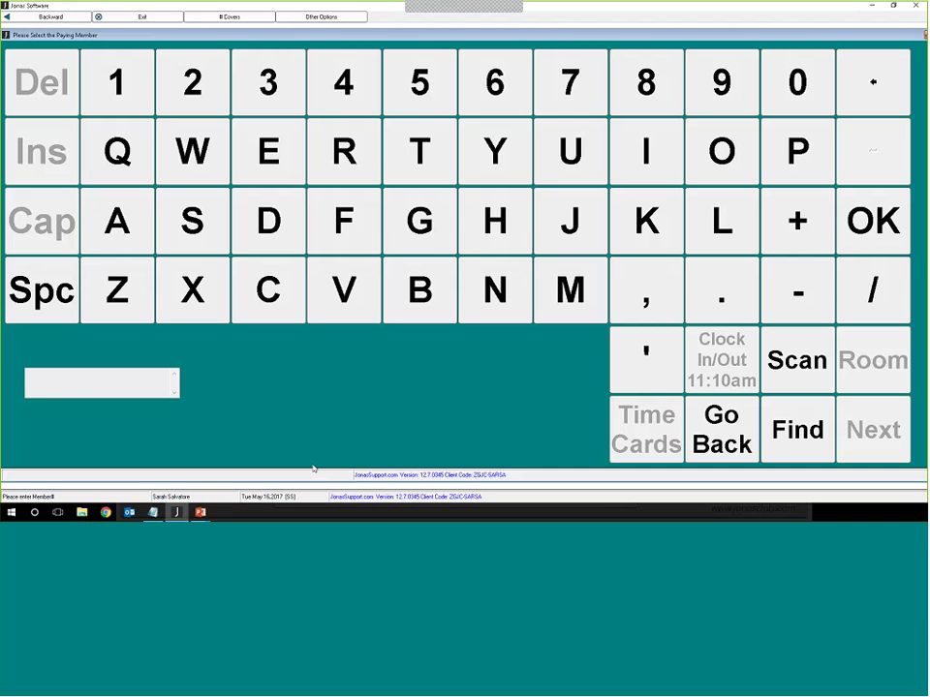
# Start a chit for the paying member by entering the member number, and close the member's message.
pyautogui.write('a12')
pyautogui.press('Return')
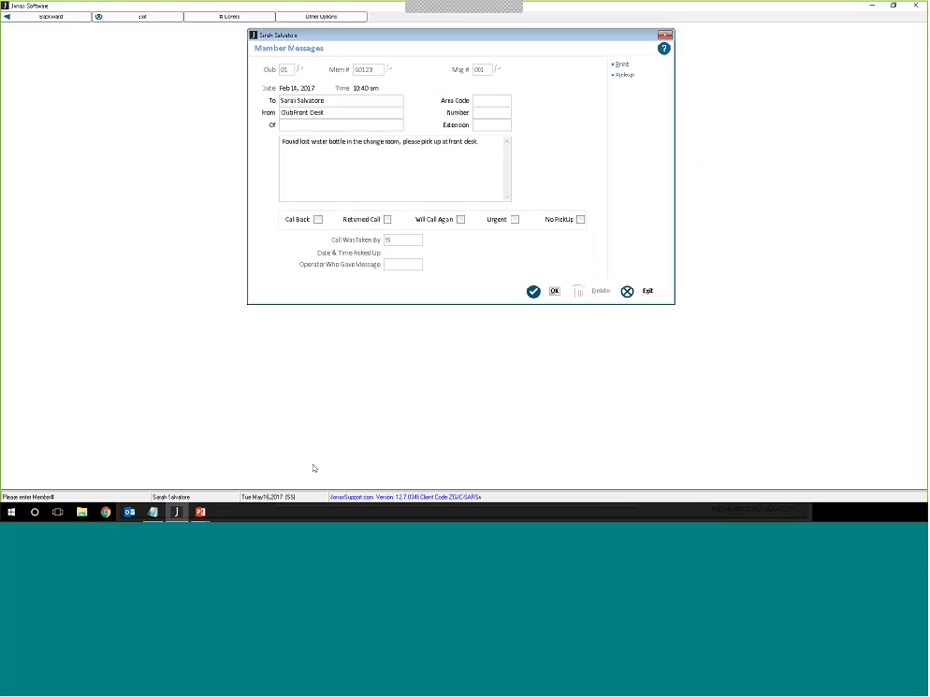
pyautogui.press('Return')
pyautogui.click(370, 240)
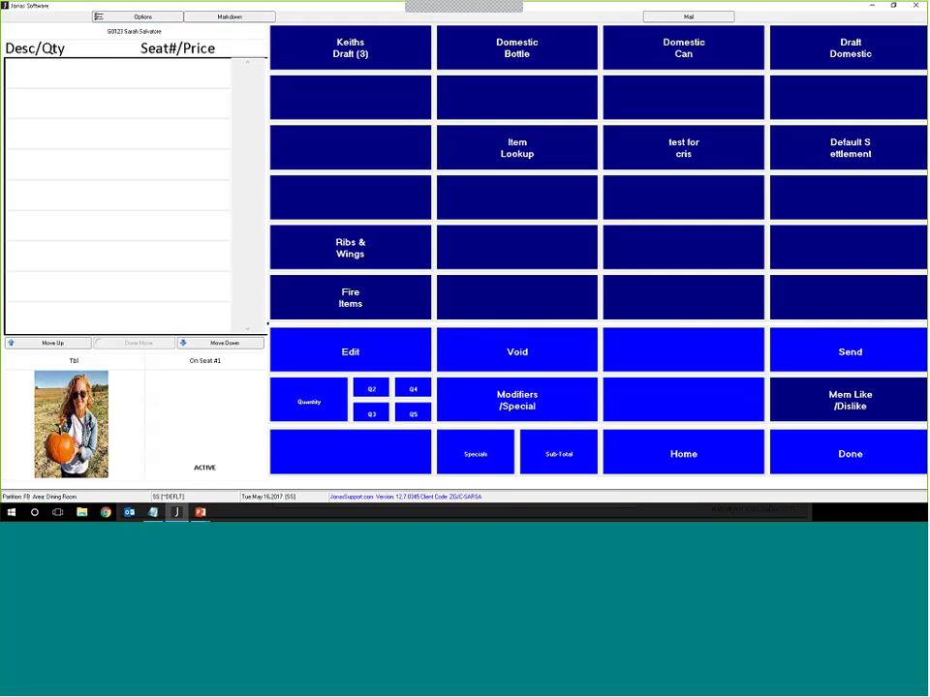
# Add Chicken Avocado Sand to the chit from the member's like/dislike items, and continue past the NUTS dislike warning.
pyautogui.click(865, 410)
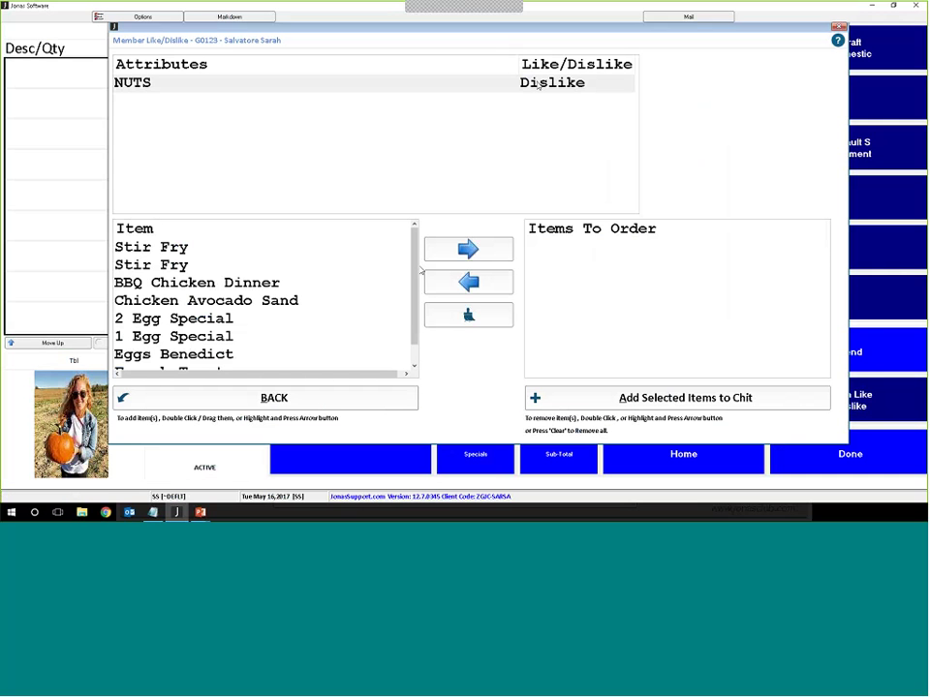
pyautogui.scroll(-1, 417, 290)
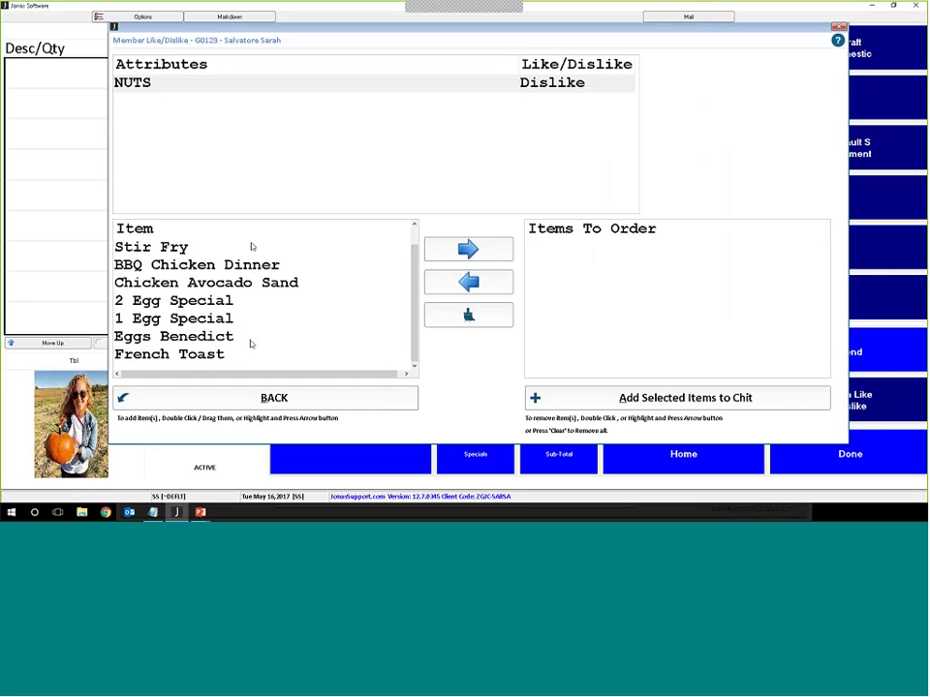
pyautogui.scroll(1, 276, 319)
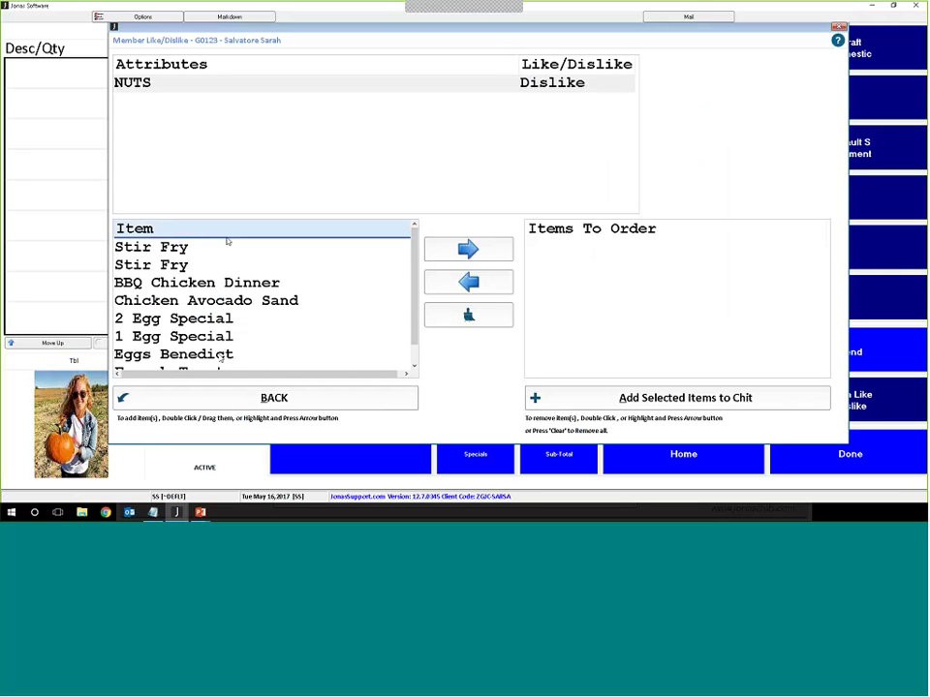
pyautogui.click(161, 303)
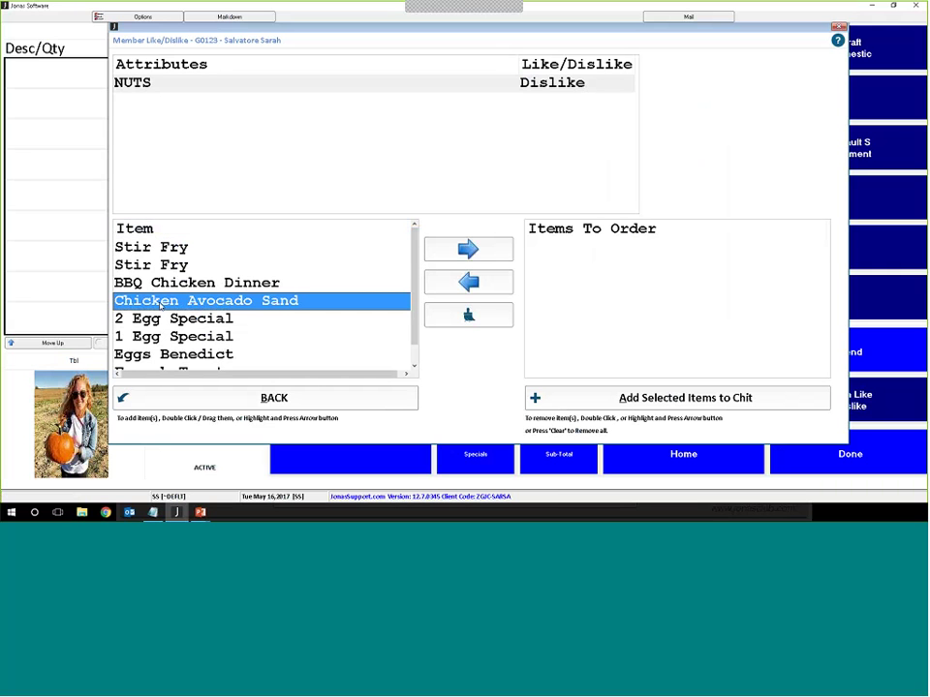
pyautogui.moveTo(298, 303); pyautogui.dragTo(620, 291)
pyautogui.click(681, 395)
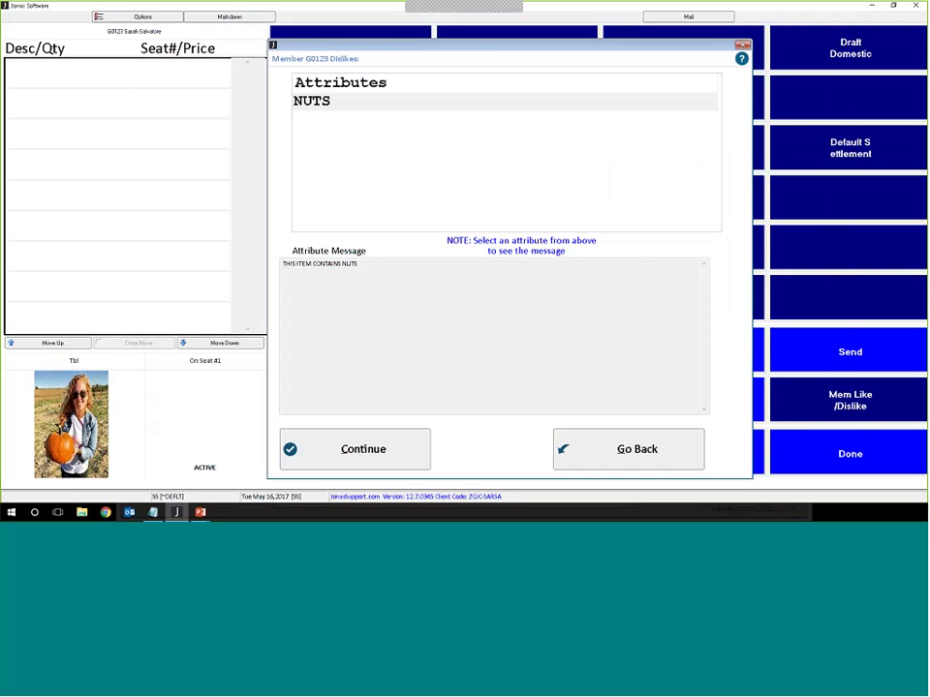
pyautogui.click(405, 458)
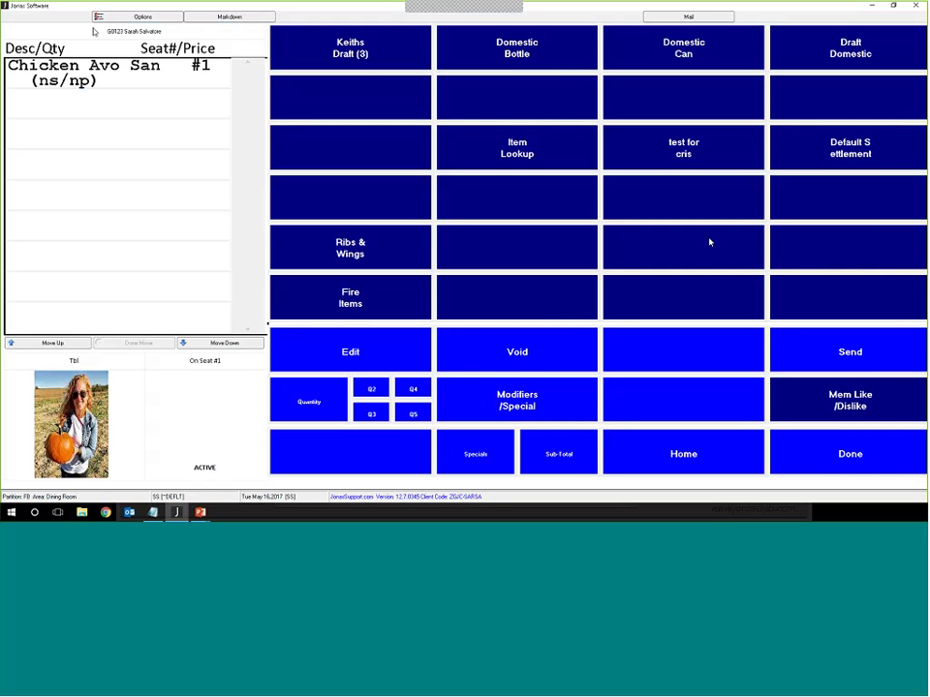
# Finish the chit, dismiss the credit book selection without choosing a book, and return to the main menu.
pyautogui.click(881, 461)
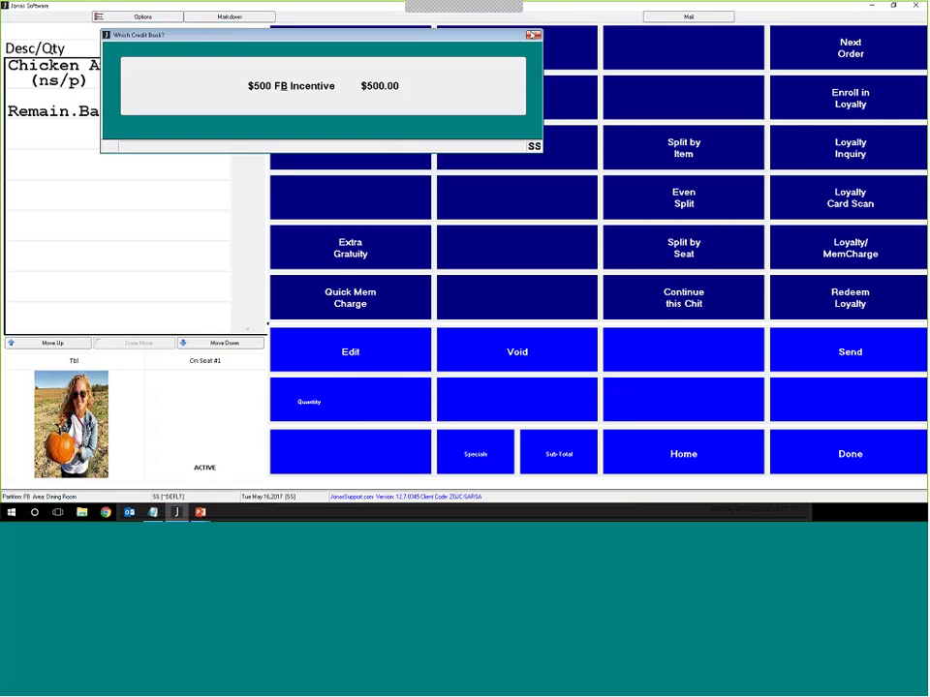
pyautogui.click(899, 41)
pyautogui.click(899, 41)
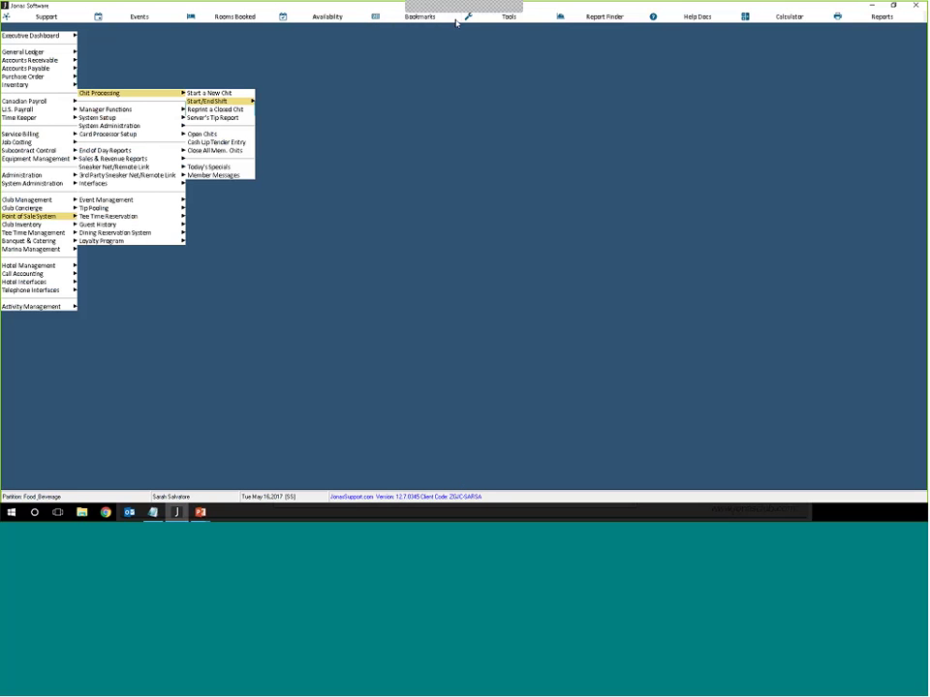
# Switch to the PowerPoint presentation's Questions slide and place the webinar2.txt Notepad note in front of it.
pyautogui.moveTo(200, 511)
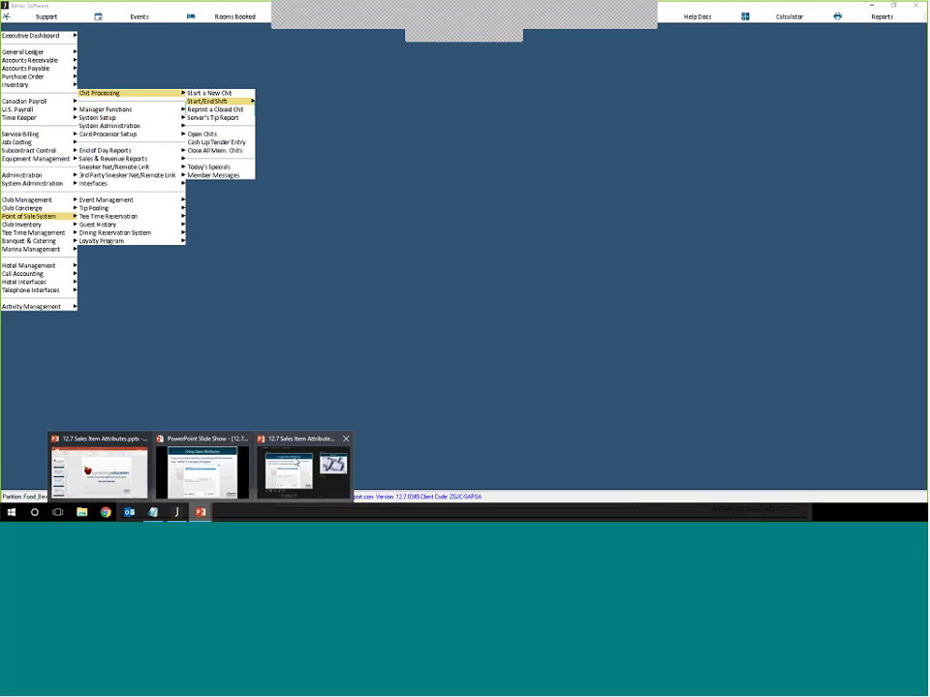
pyautogui.click(295, 464)
pyautogui.press('Right')
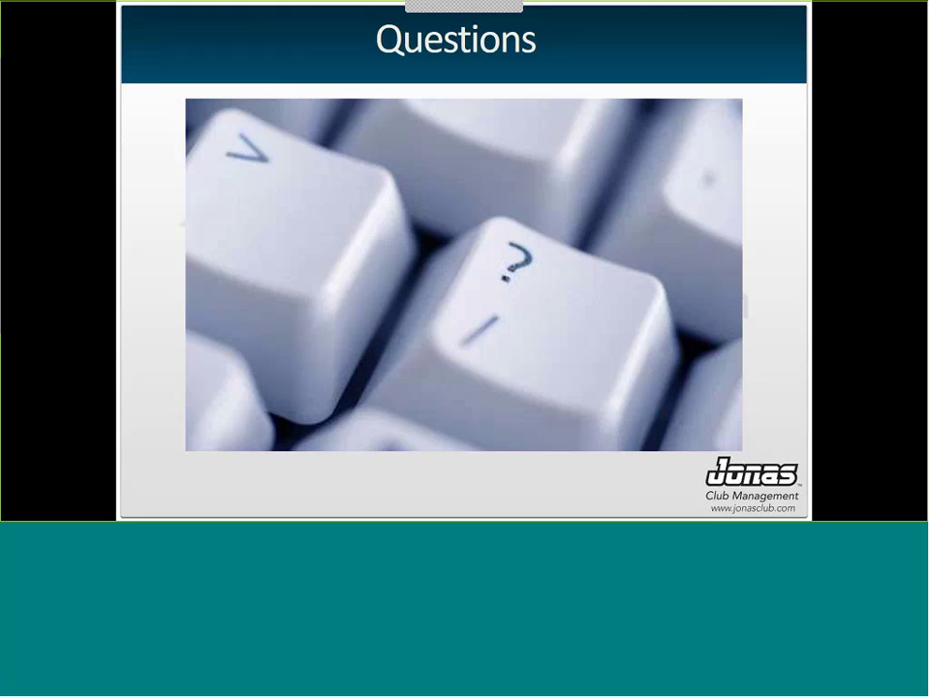
pyautogui.hotkey('alt', 'Tab')
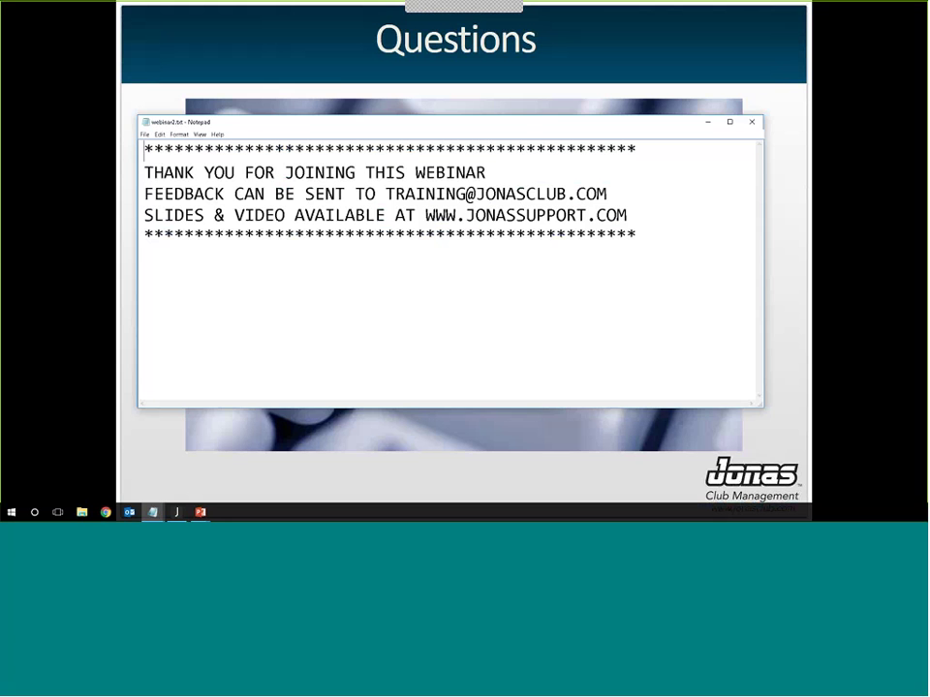
pyautogui.moveTo(539, 113); pyautogui.dragTo(567, 100)
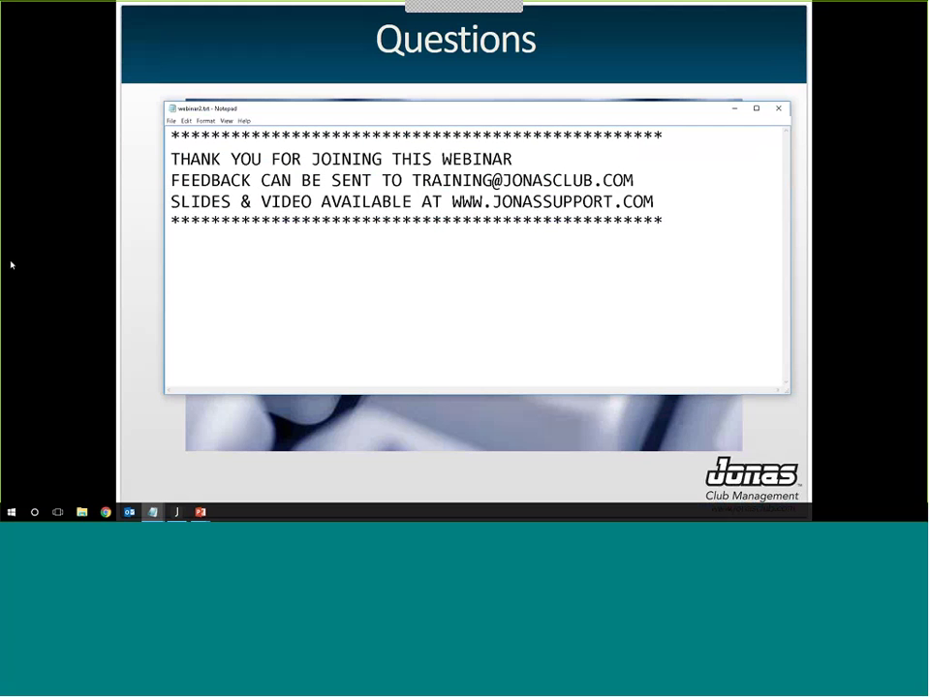